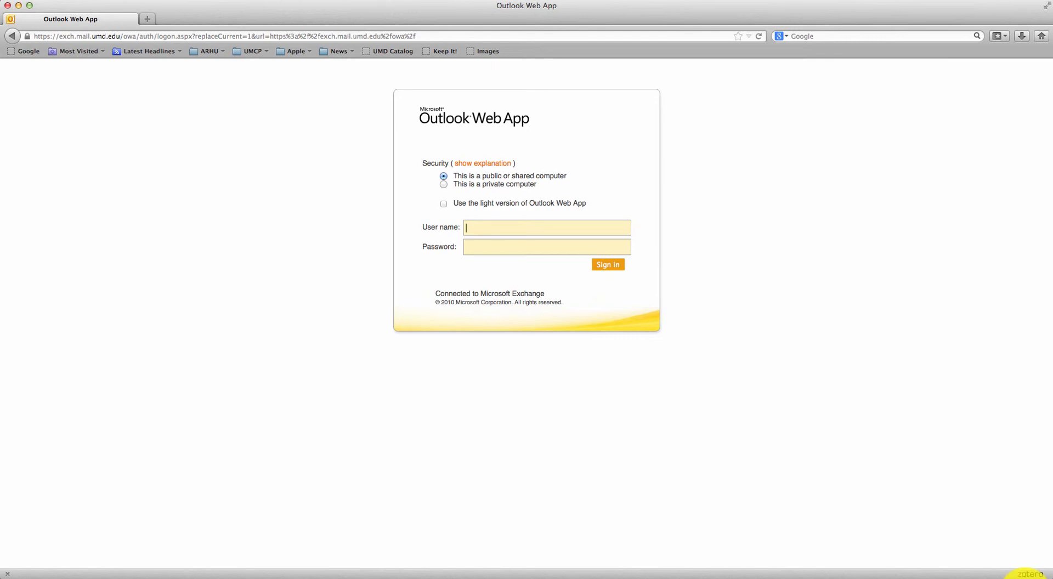
# Load elms.umd.edu in Firefox and go to the ELMS Management Tool
pyautogui.click(202, 33)
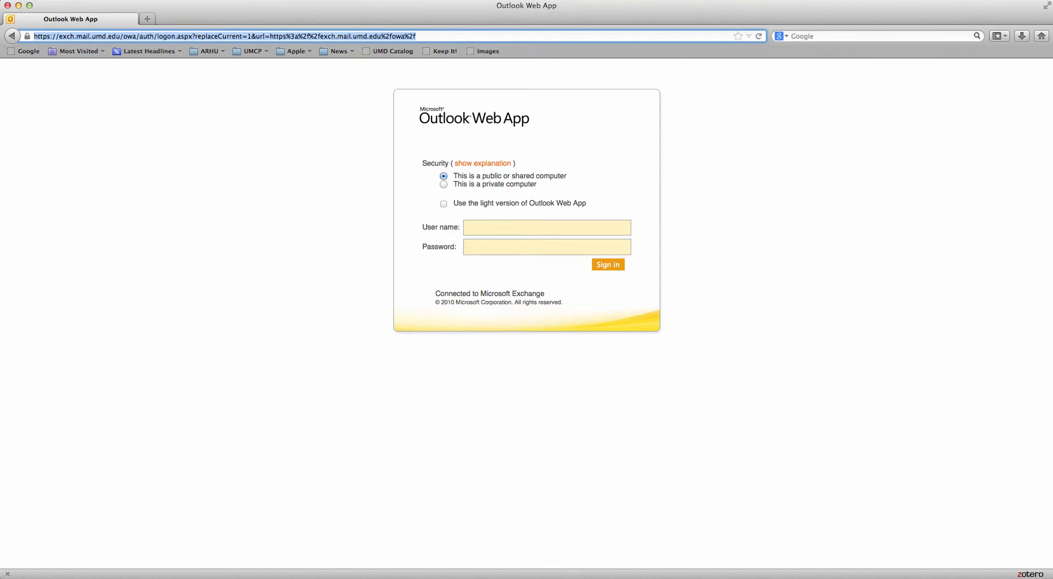
pyautogui.write('elms.umd.edu')
pyautogui.press('Return')
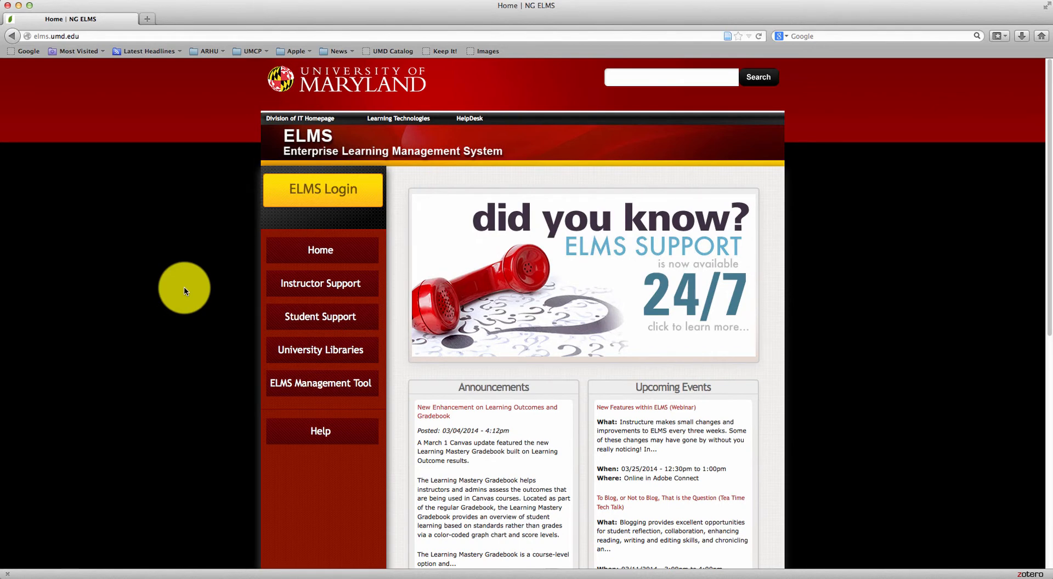
pyautogui.click(292, 388)
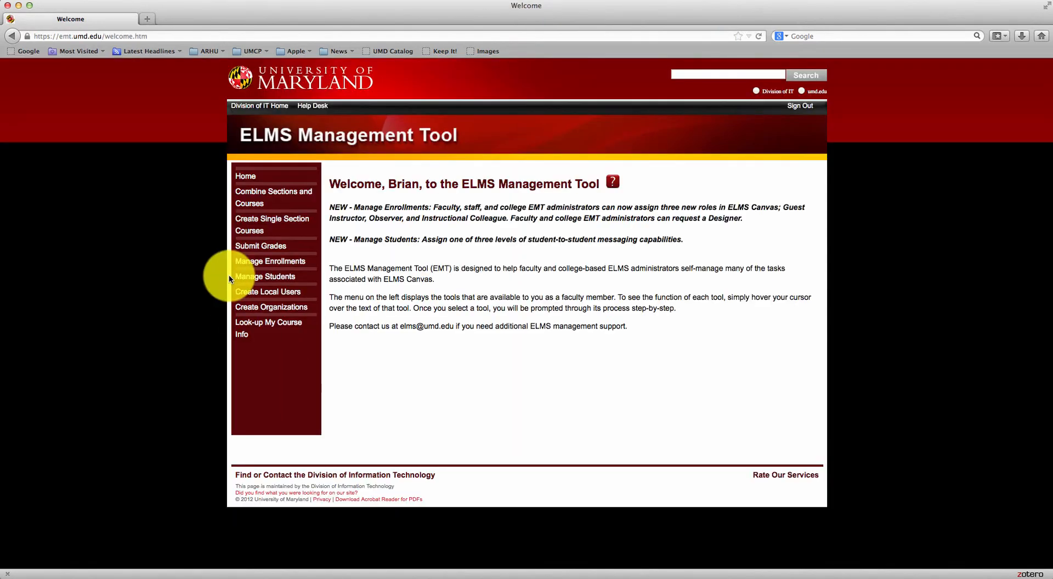
# Open the Create Organizations form and place the cursor in its Name field
pyautogui.moveTo(291, 311)
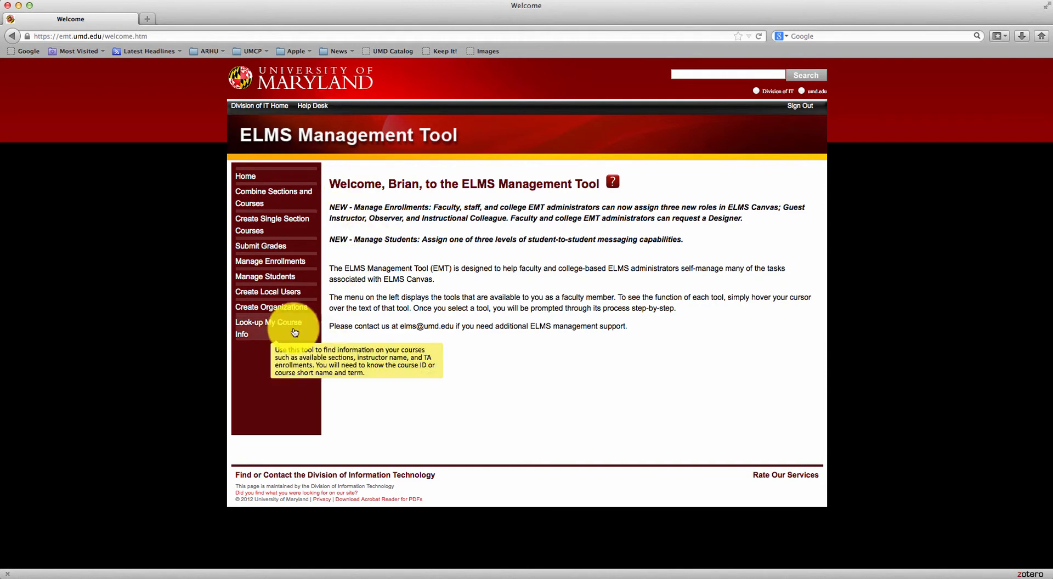
pyautogui.click(291, 310)
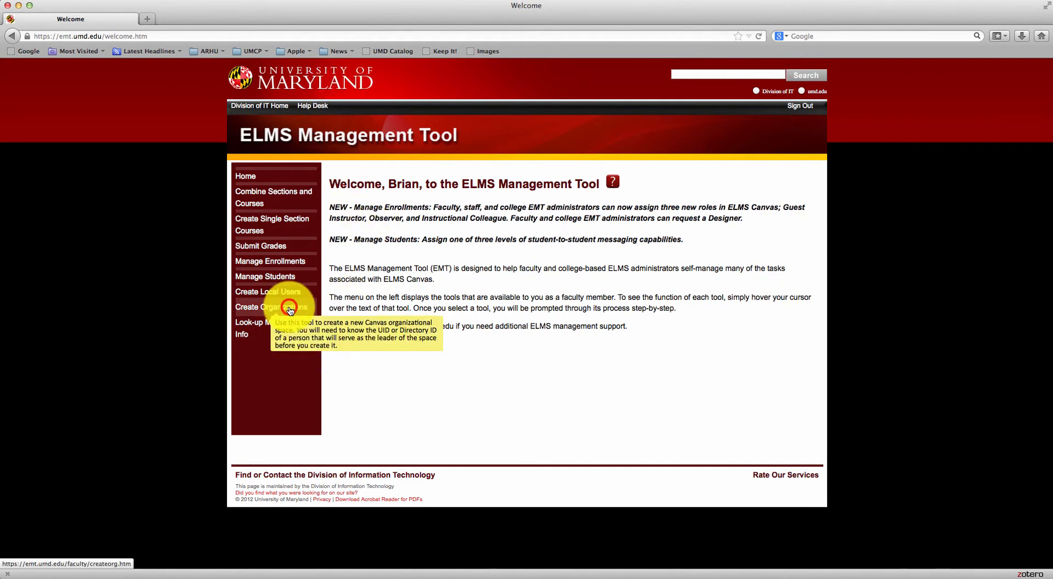
pyautogui.click(497, 210)
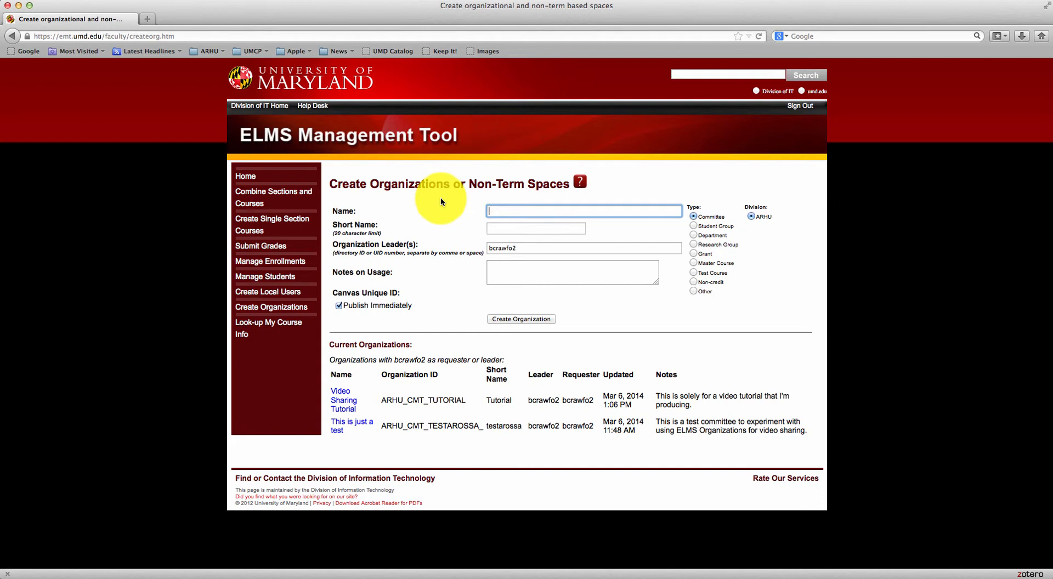
# Create 'Private Video Sharing Tutorial' (short name private_video, note 'This is just for a tutorial.') and open it
pyautogui.write('Private V')
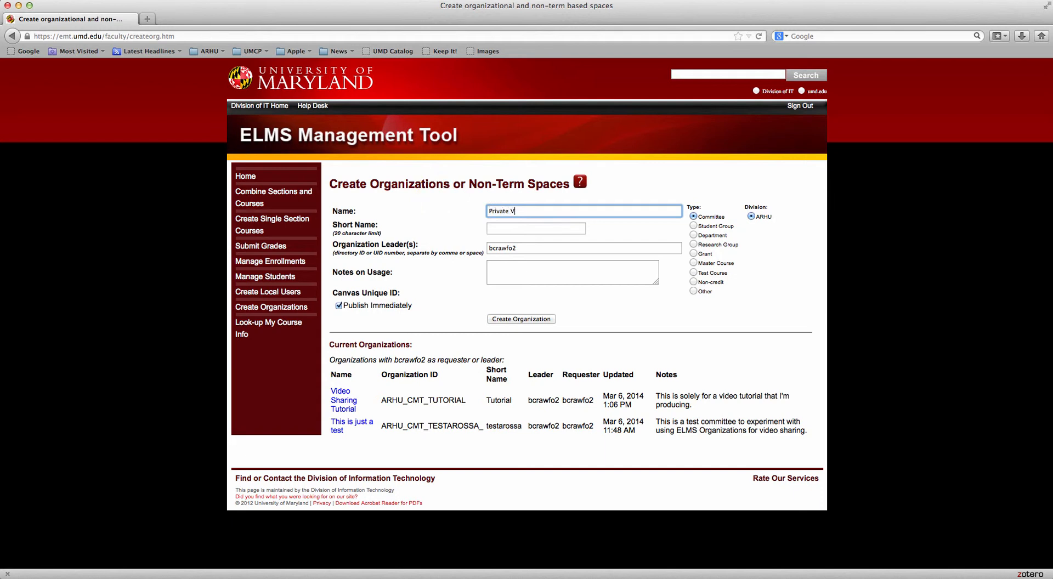
pyautogui.write('ideo Sharing Tutorial')
pyautogui.press('Tab')
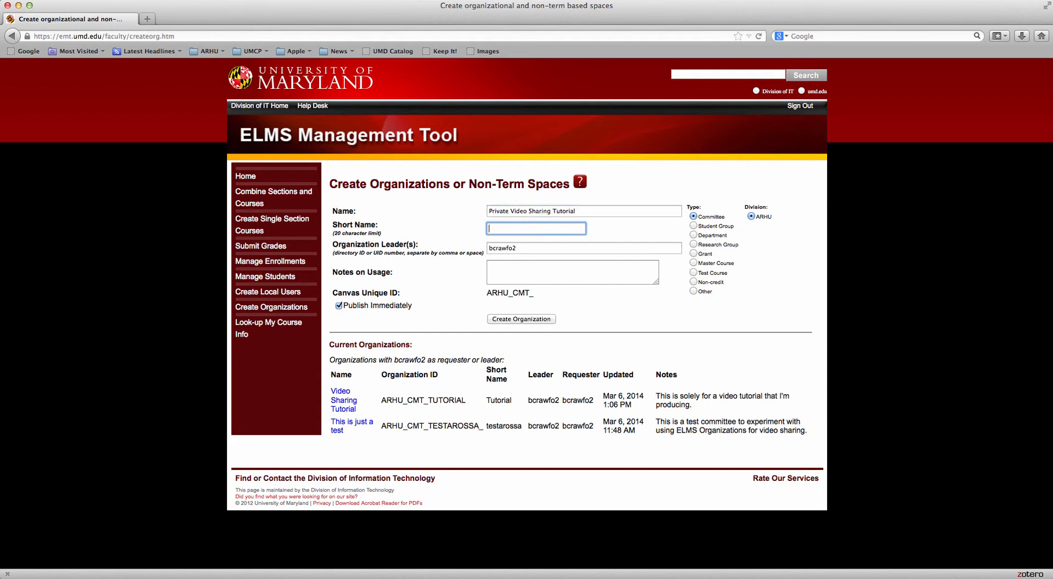
pyautogui.write('private_video')
pyautogui.press('Tab')
pyautogui.press('Tab')
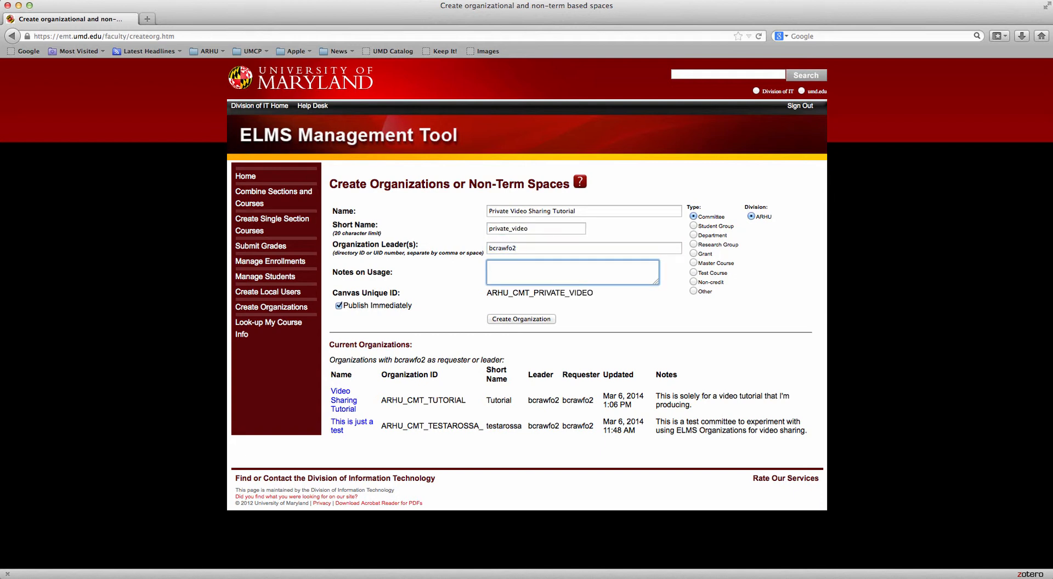
pyautogui.write('This is just for a tutorial.')
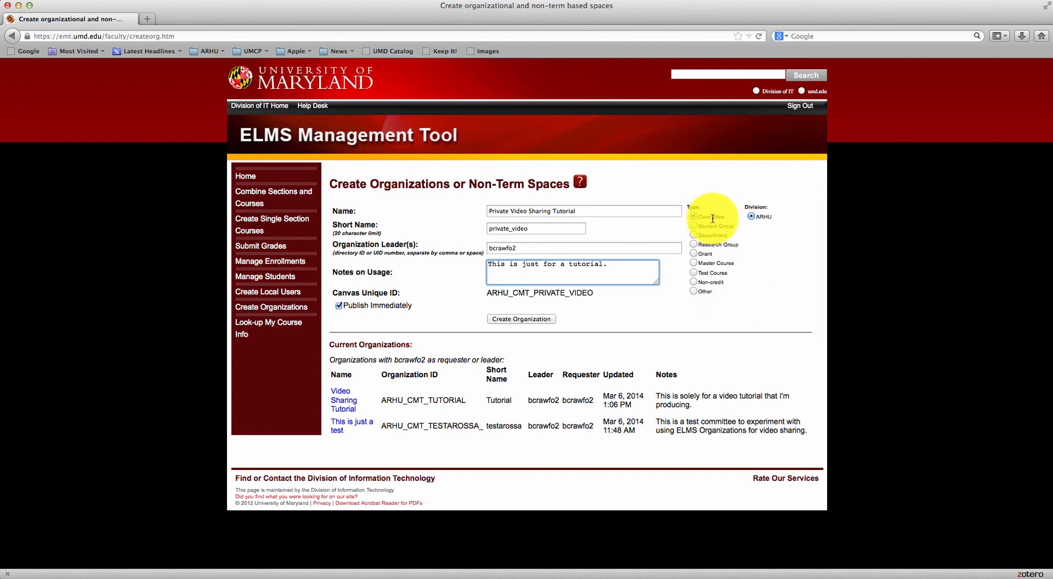
pyautogui.click(538, 320)
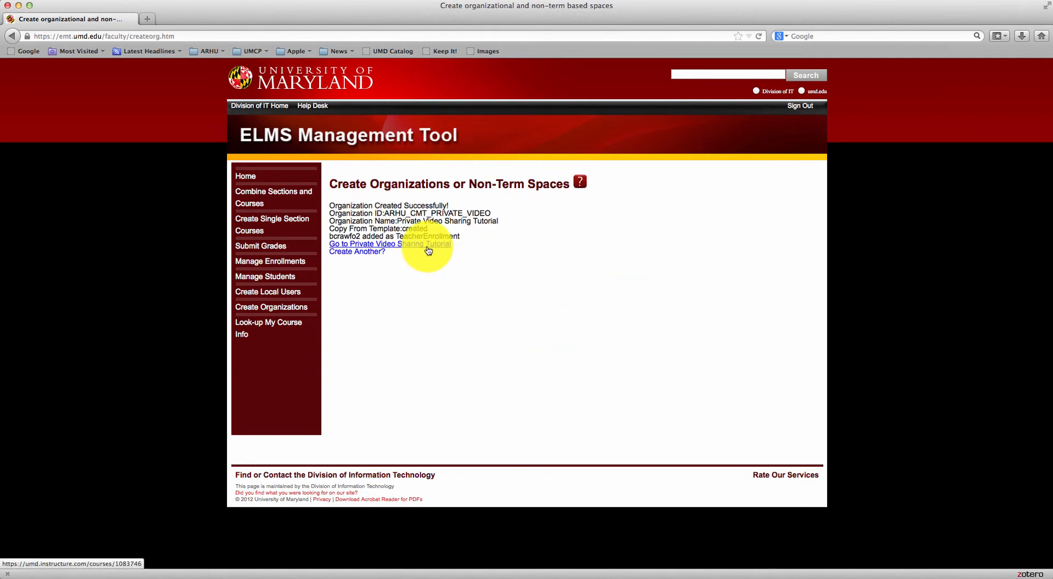
pyautogui.click(388, 248)
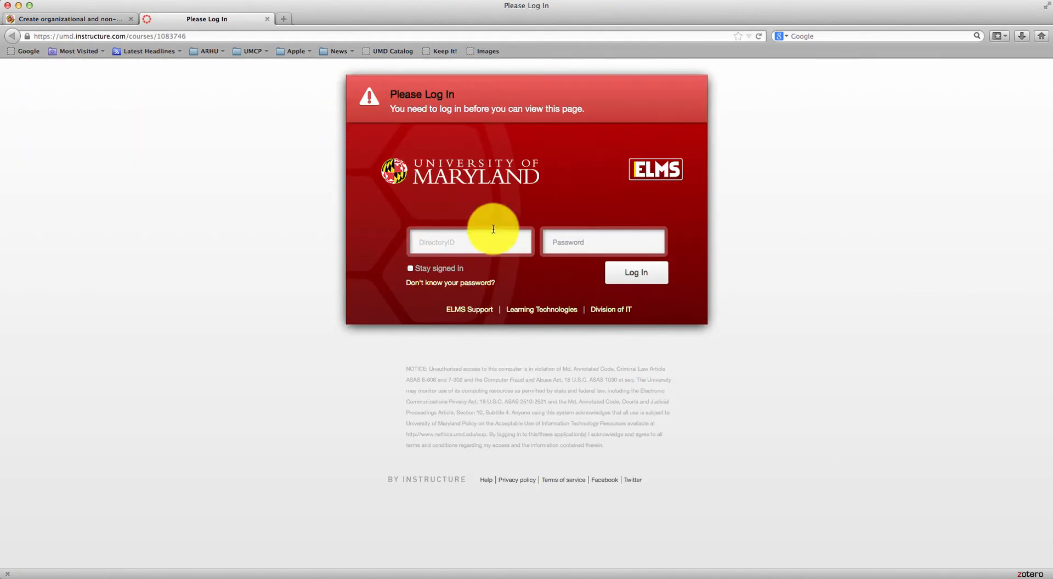
# Log in with the DirectoryID and password, then open the space's Modules page
pyautogui.click(494, 247)
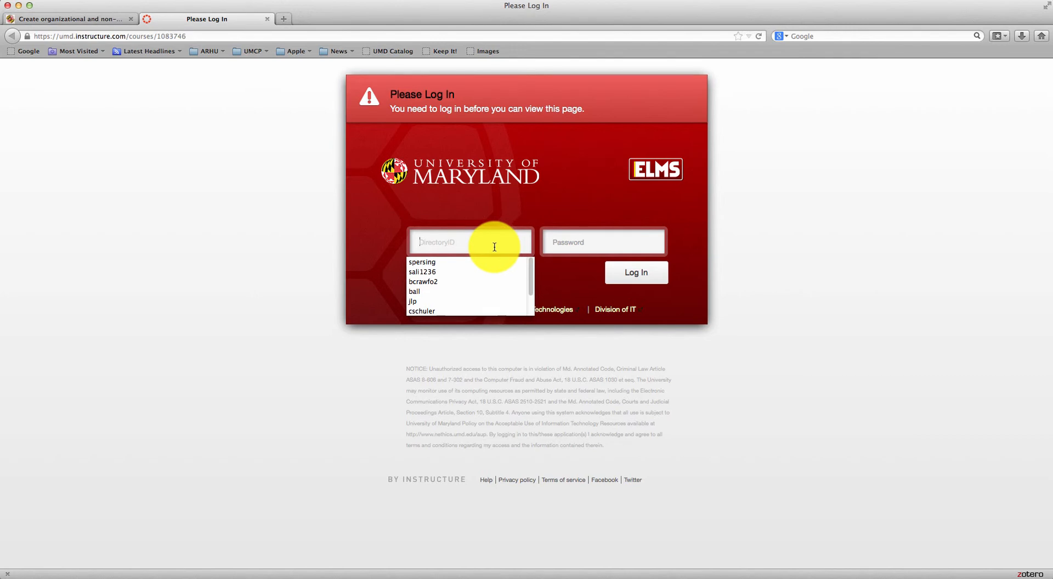
pyautogui.write('bcrawfo2')
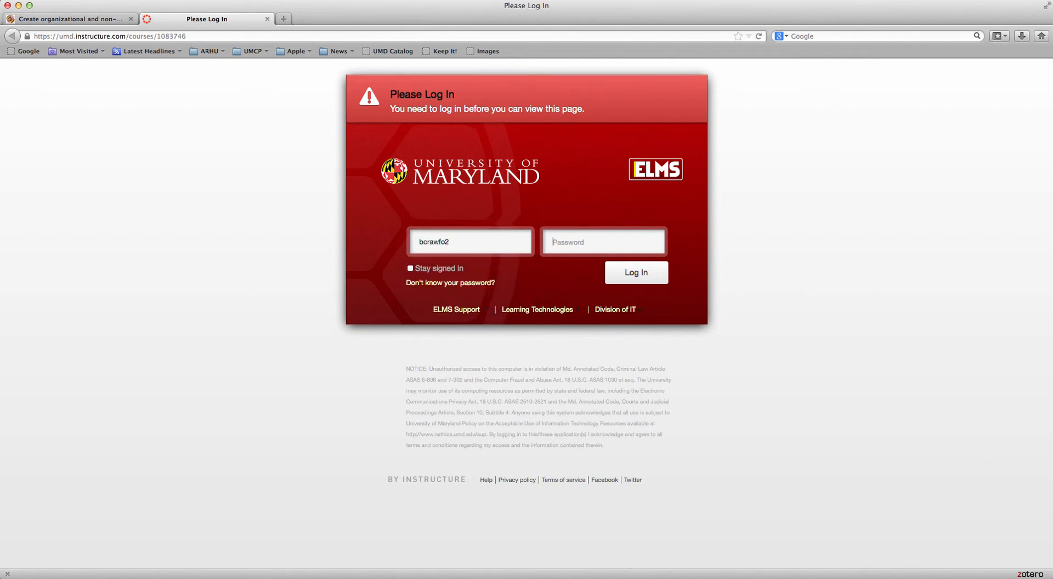
pyautogui.press('Tab')
pyautogui.write('p*******')
pyautogui.write('*')
pyautogui.press('Return')
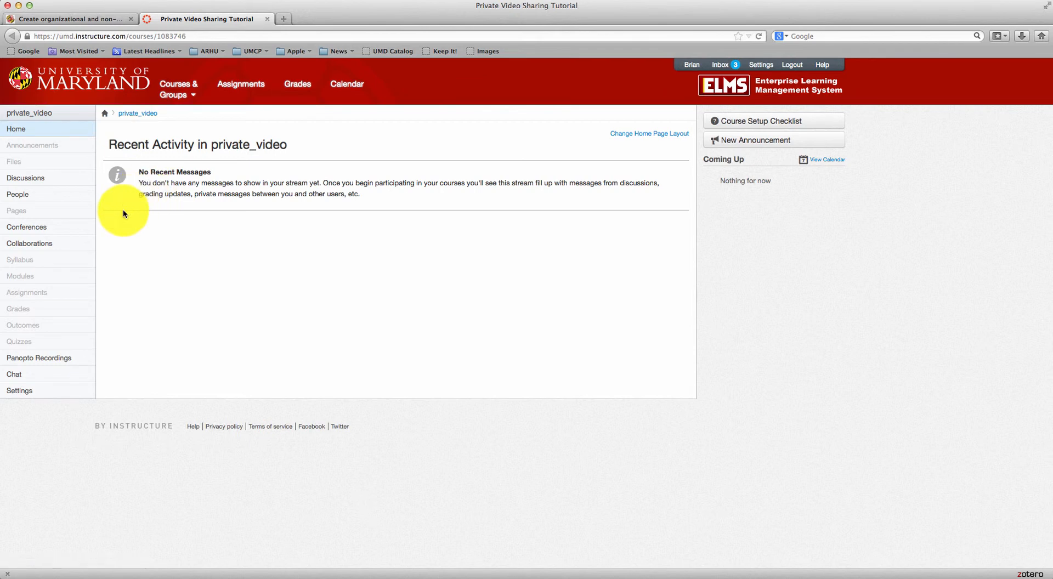
pyautogui.click(61, 282)
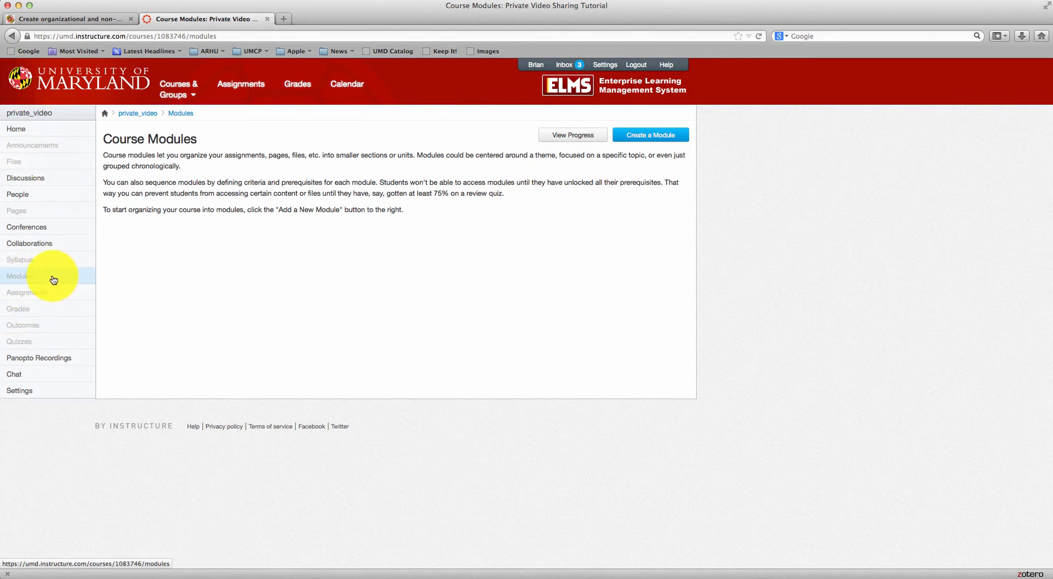
# Create a new module named ShareStream on the Modules page
pyautogui.click(650, 137)
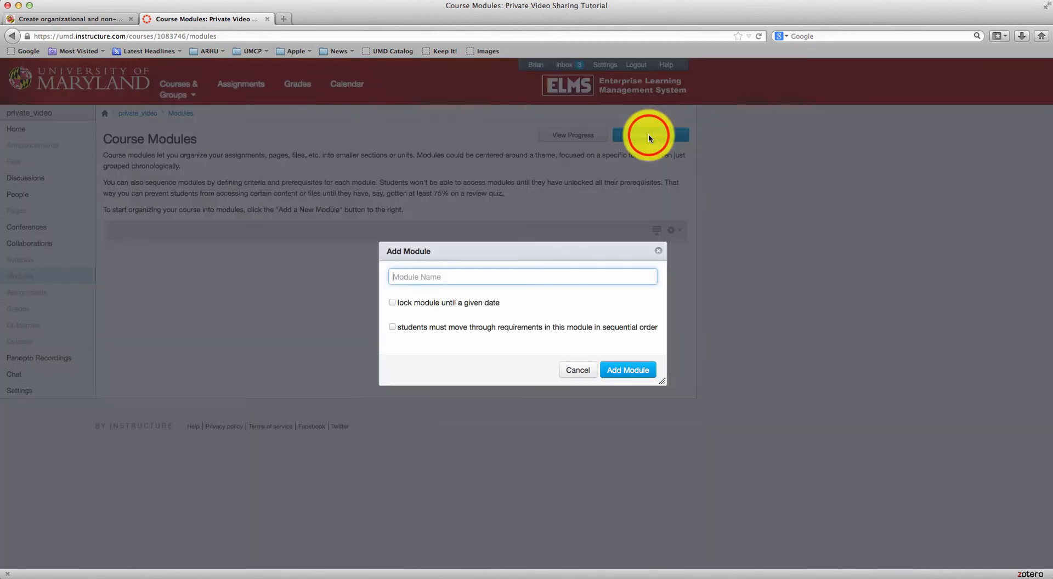
pyautogui.click(555, 280)
pyautogui.write('Share')
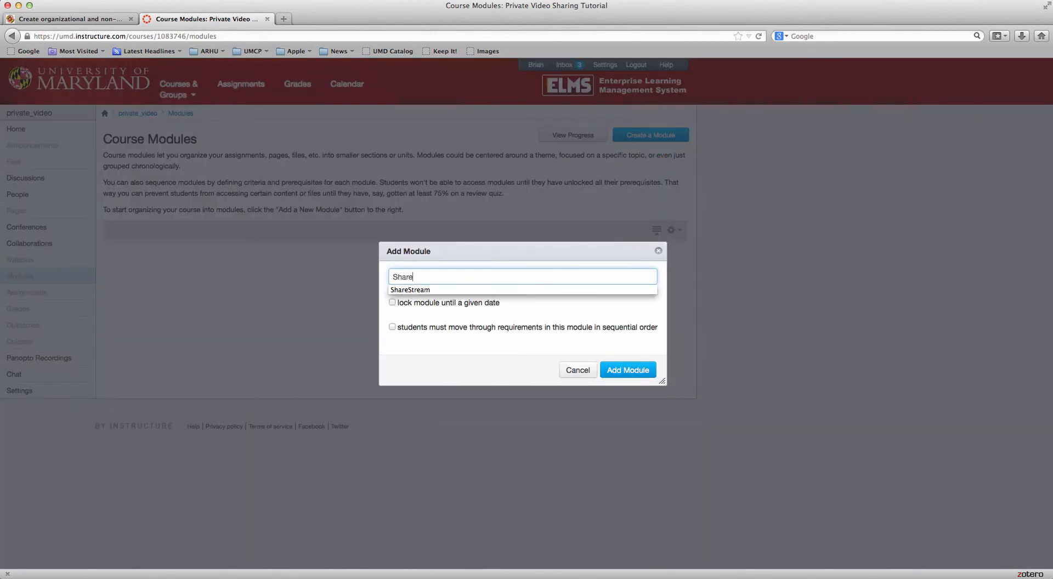
pyautogui.write('Stream')
pyautogui.press('Return')
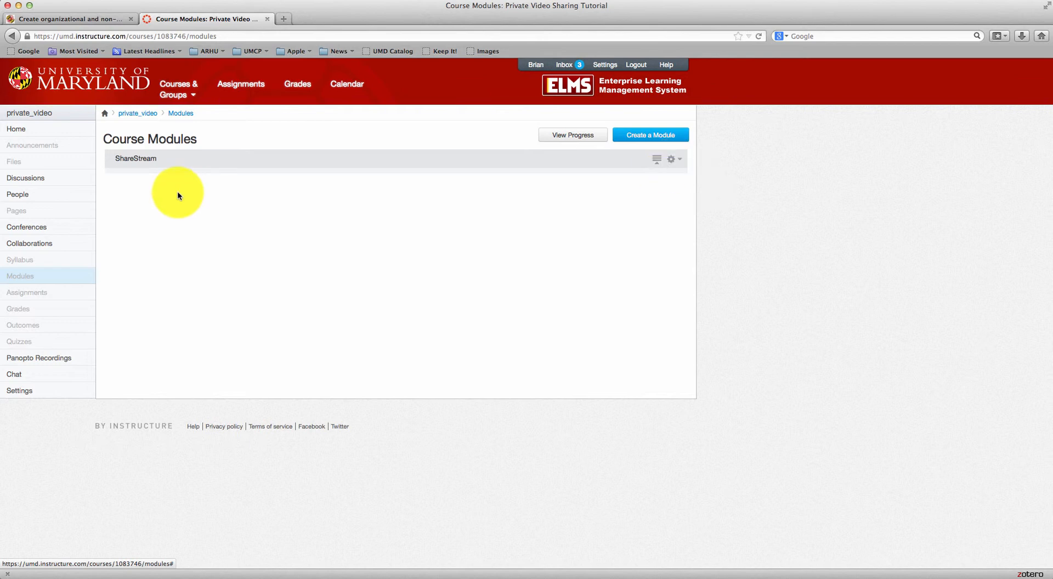
pyautogui.click(671, 159)
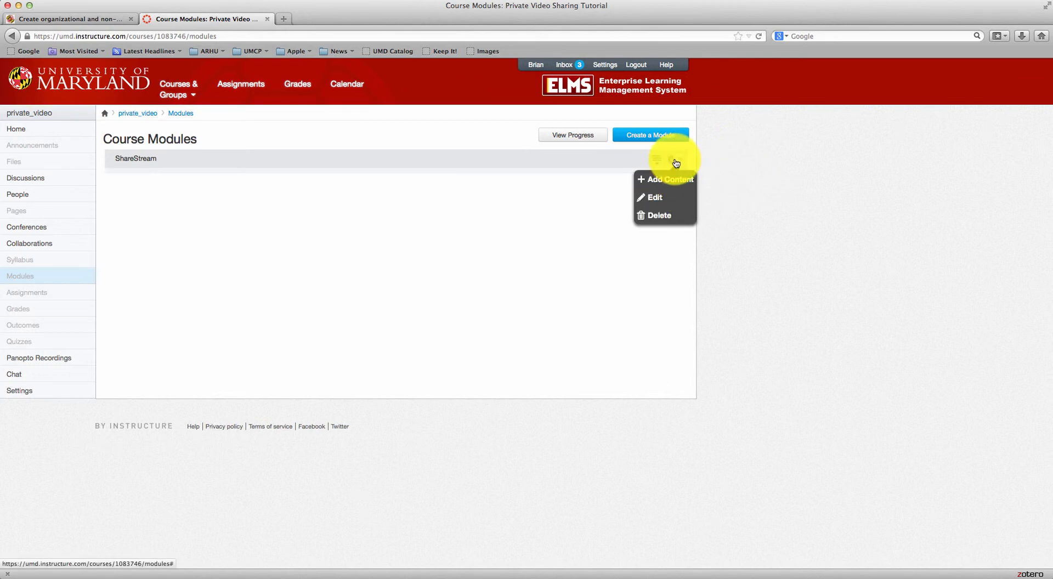
# Add the Online Media Reserves external tool as an item in the ShareStream module
pyautogui.click(674, 181)
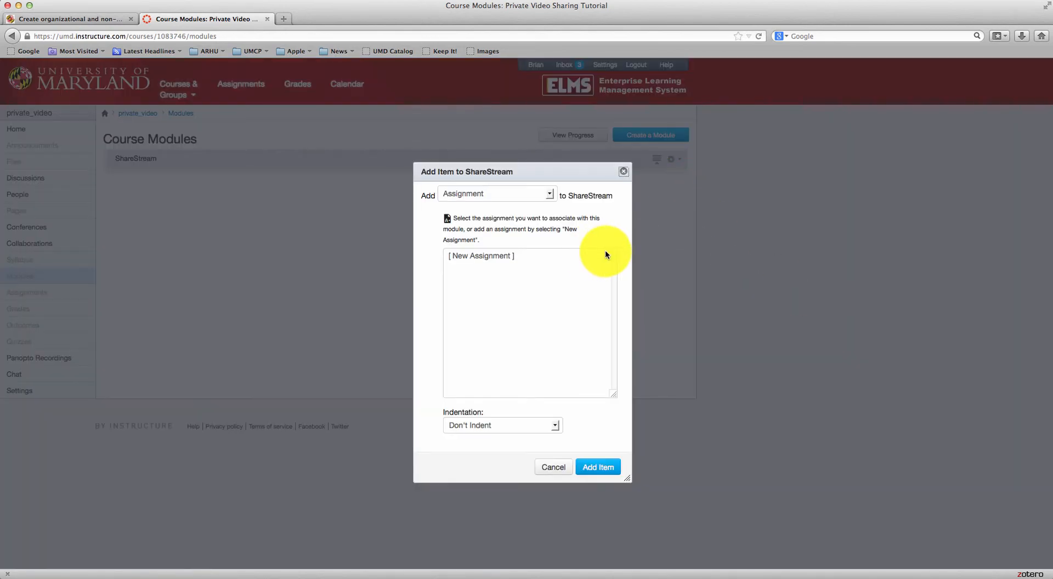
pyautogui.click(550, 193)
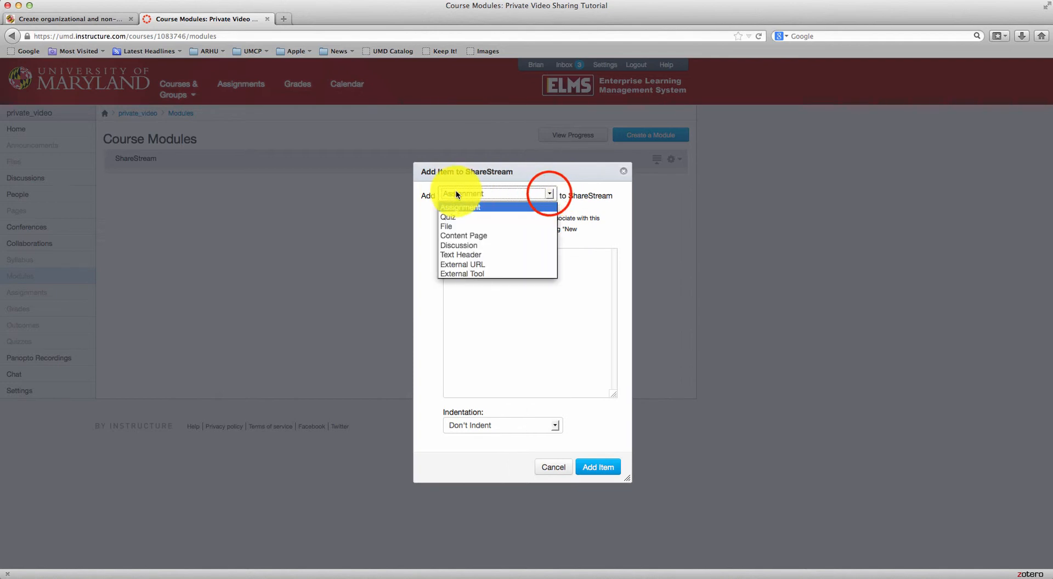
pyautogui.click(459, 273)
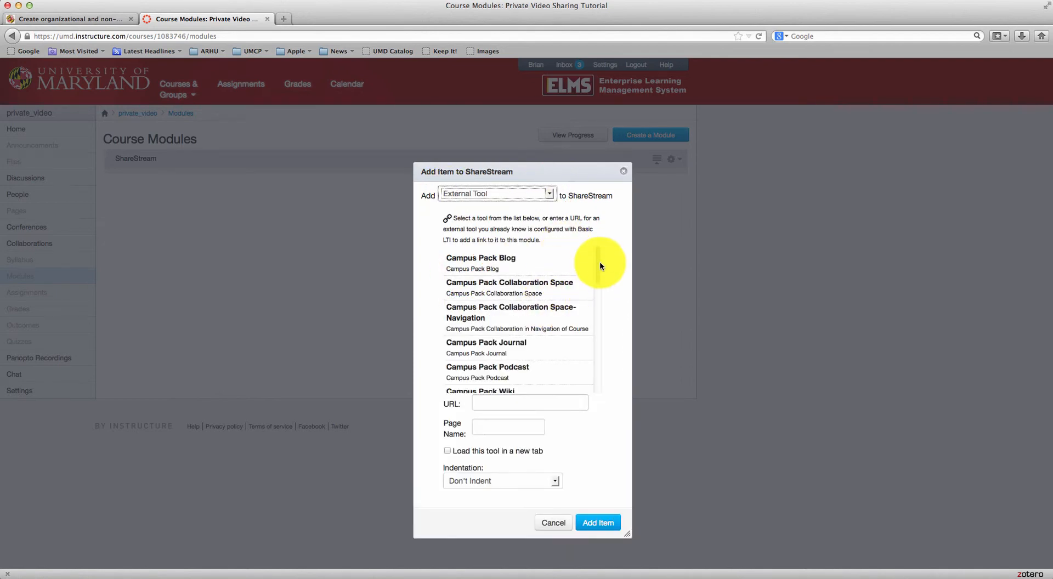
pyautogui.moveTo(600, 266); pyautogui.dragTo(598, 359)
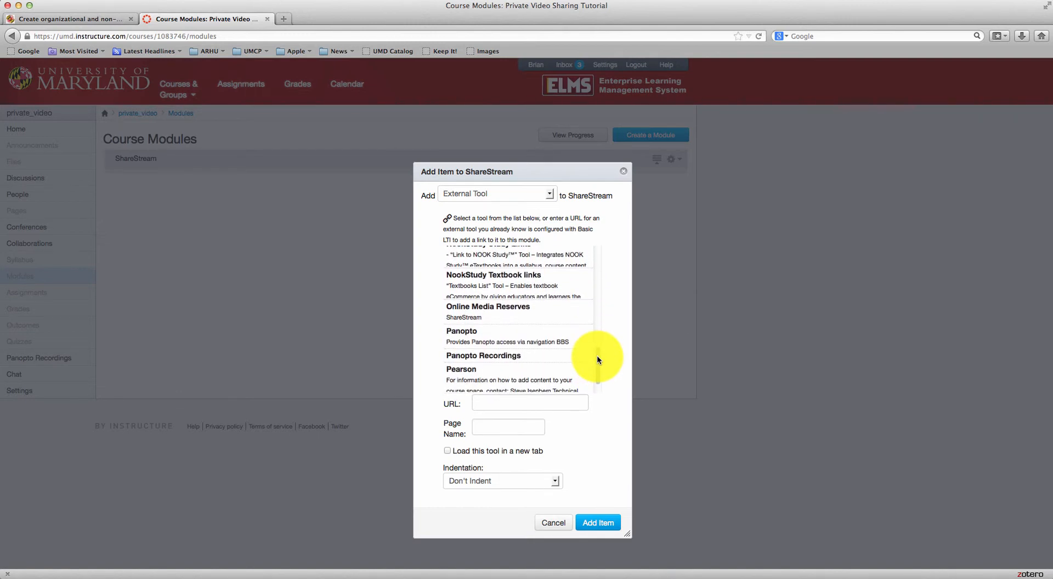
pyautogui.click(529, 316)
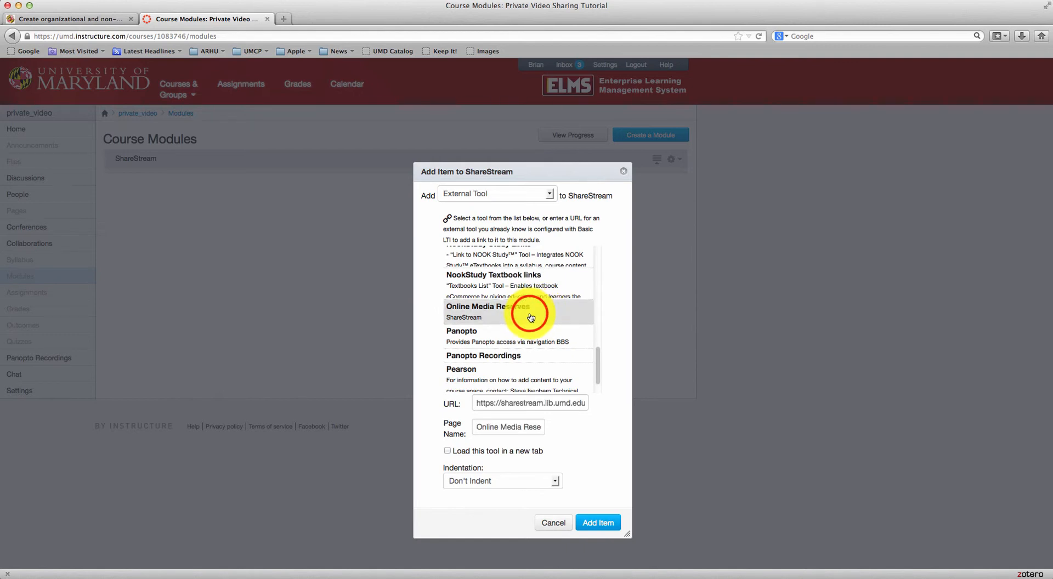
pyautogui.click(587, 524)
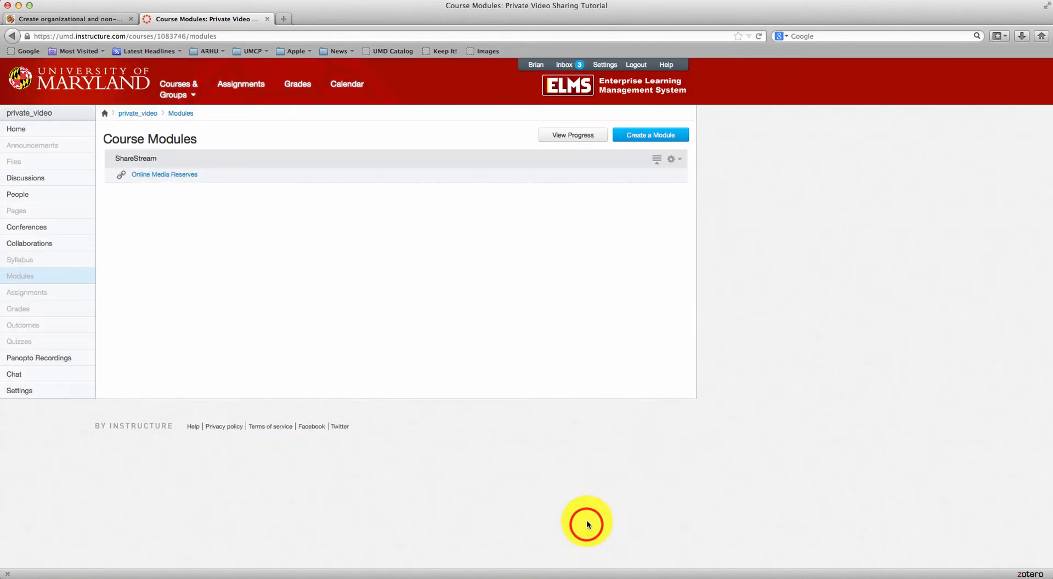
# Add the Pick-N-Play external tool as a second ShareStream module item
pyautogui.click(670, 159)
pyautogui.click(677, 180)
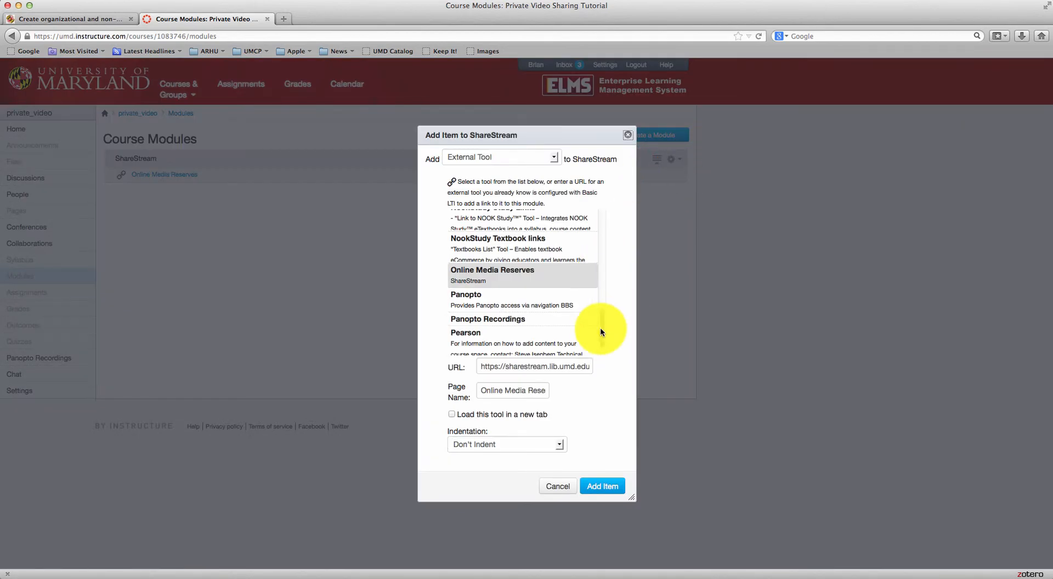
pyautogui.scroll(-1, 600, 328)
pyautogui.scroll(-2, 599, 329)
pyautogui.click(521, 343)
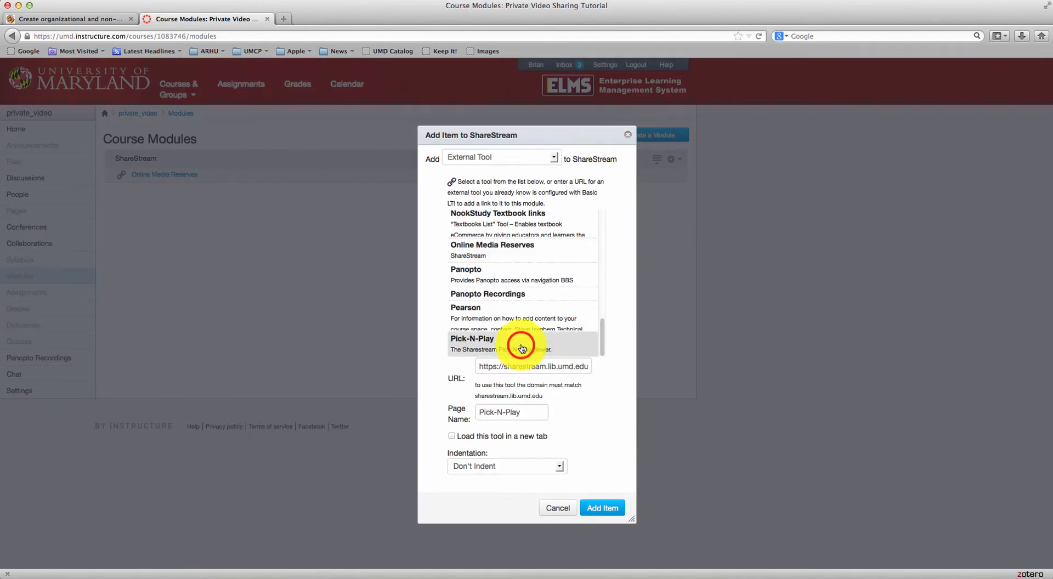
pyautogui.click(619, 488)
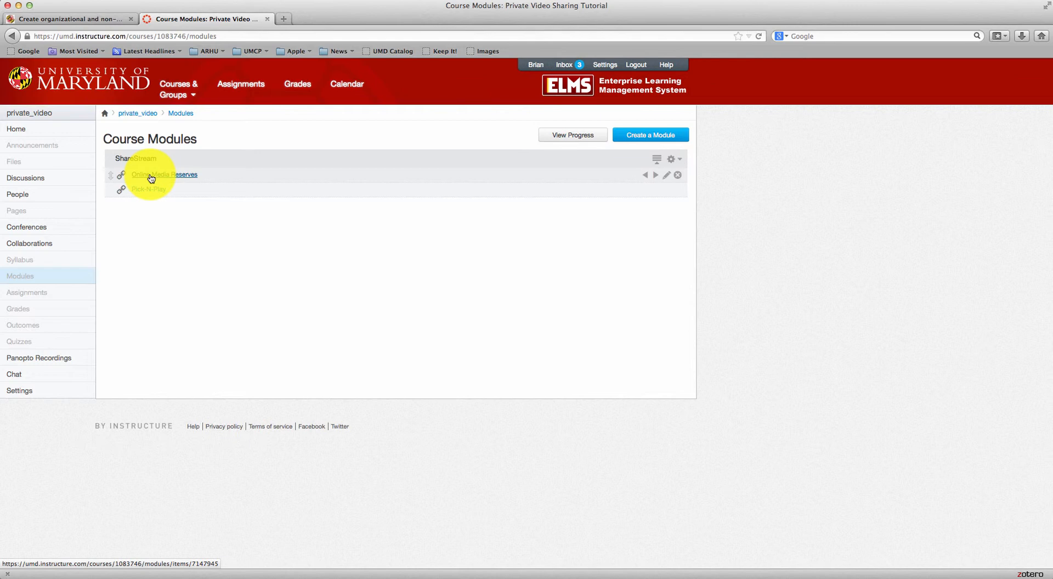
# Open the Online Media Reserves item and its Private Video Sharing Tutorial collection
pyautogui.click(259, 278)
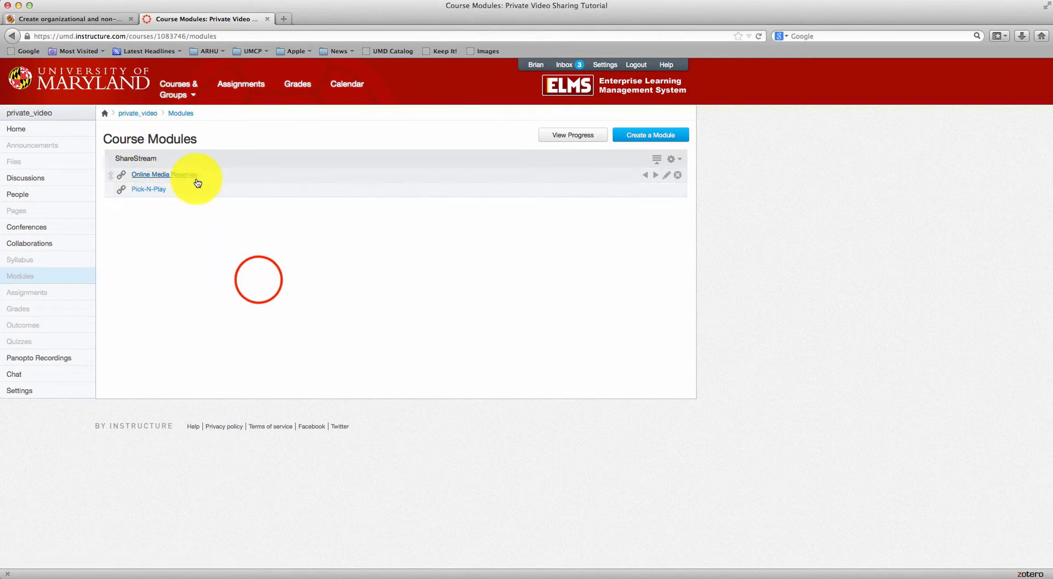
pyautogui.click(153, 177)
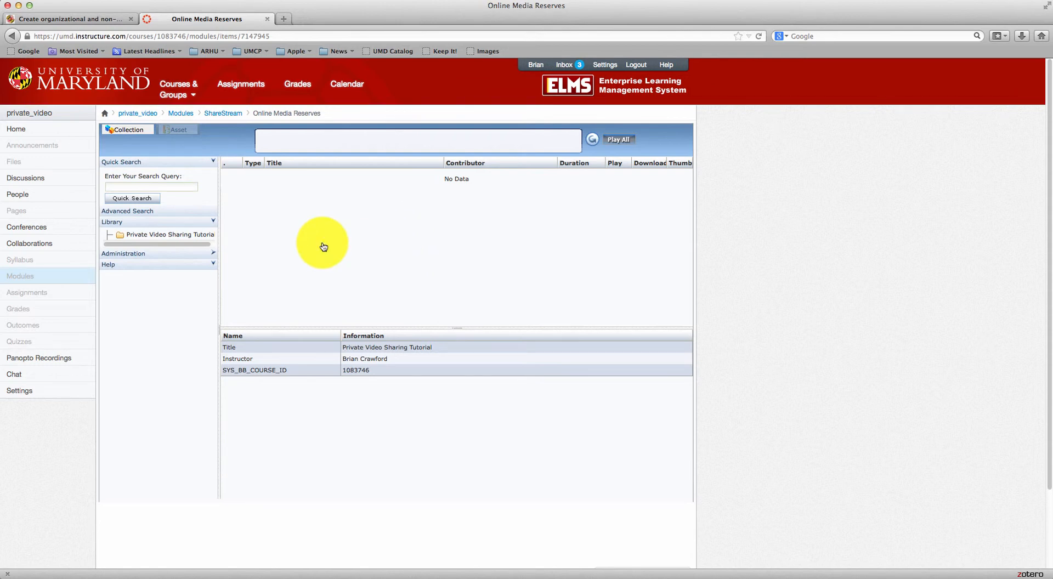
pyautogui.click(171, 234)
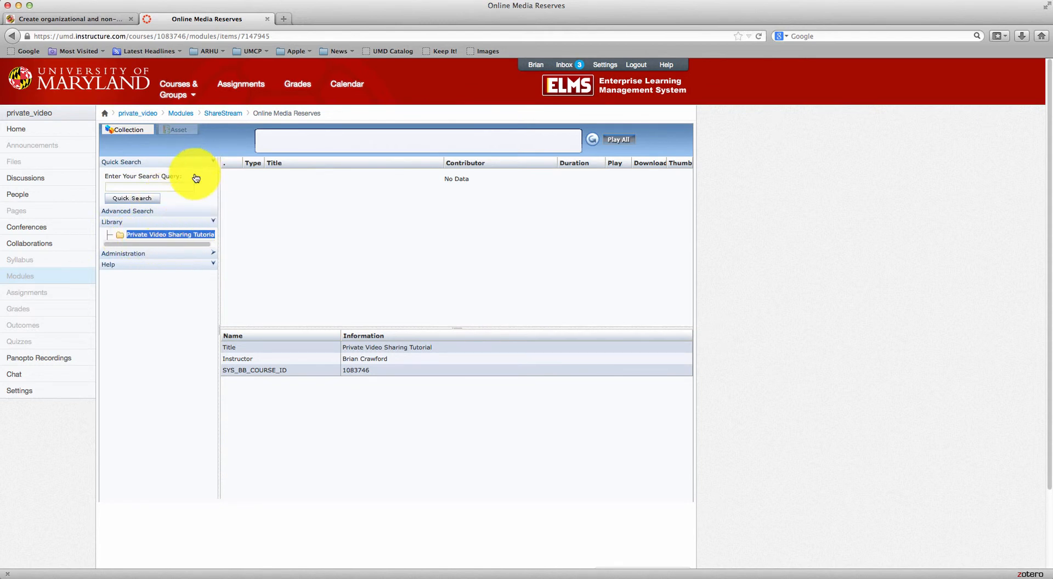
pyautogui.click(283, 246)
pyautogui.click(287, 216)
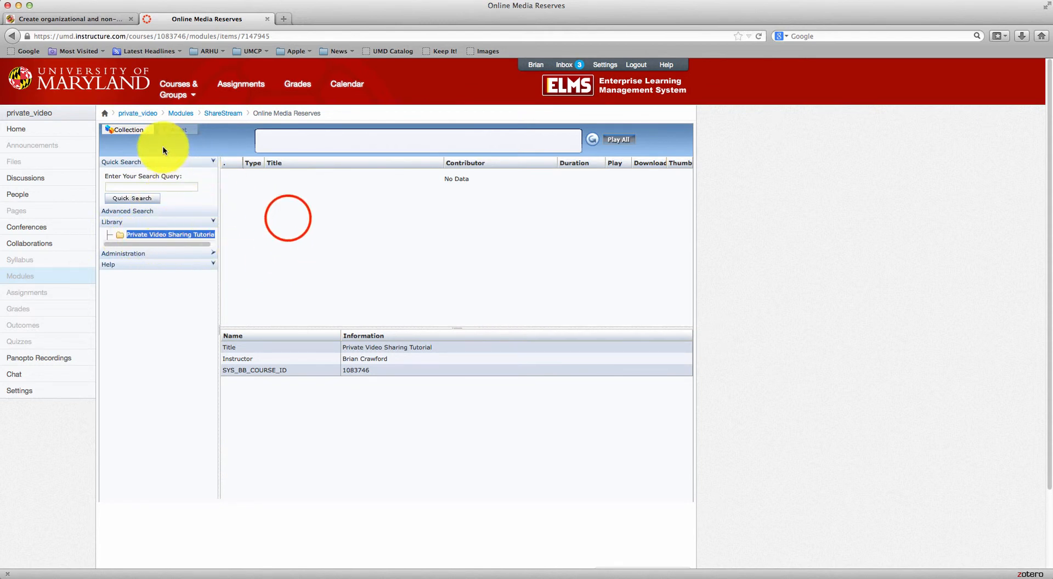
# Start a new asset from the collection's actions, bringing up the Asset Metadata form
pyautogui.click(138, 133)
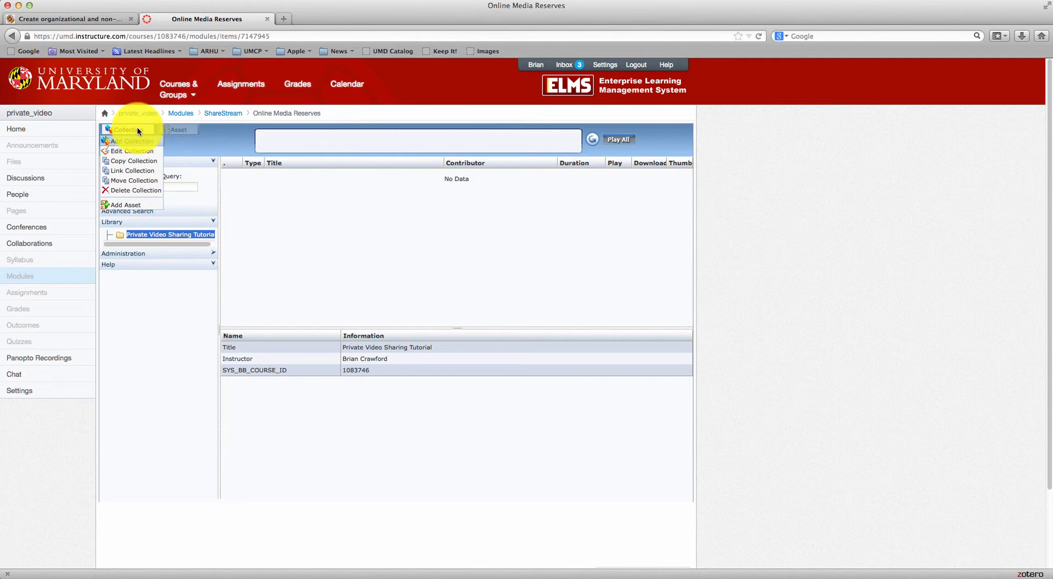
pyautogui.click(138, 207)
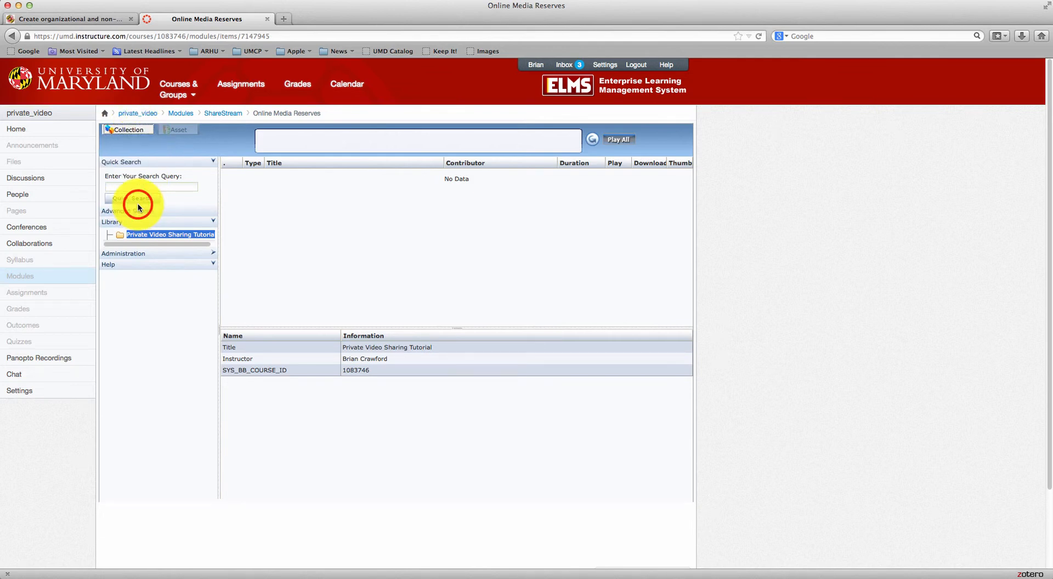
pyautogui.moveTo(548, 227); pyautogui.dragTo(577, 161)
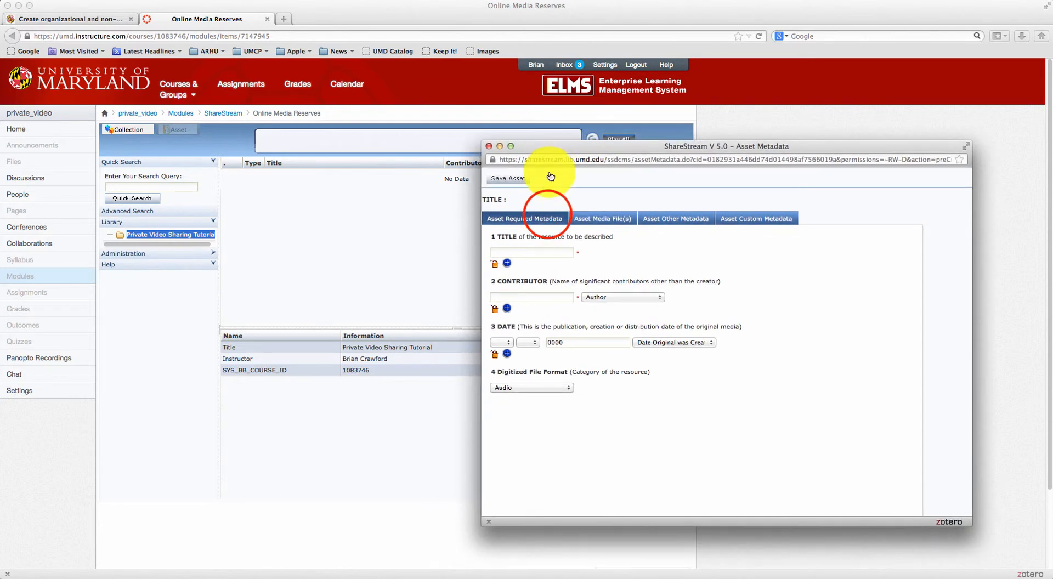
pyautogui.click(508, 254)
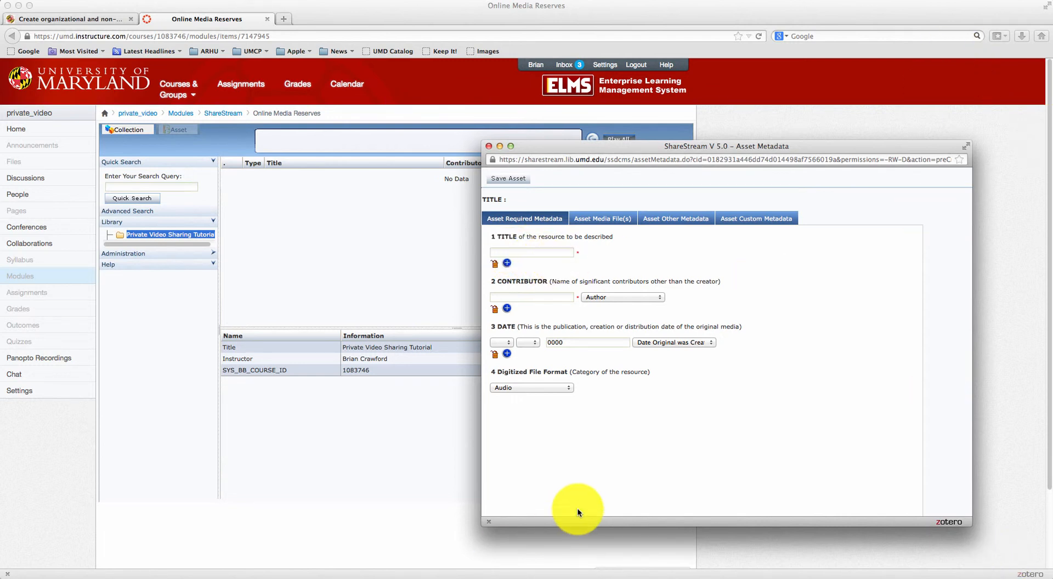
pyautogui.press('super+Tab')
pyautogui.press('super+Tab')
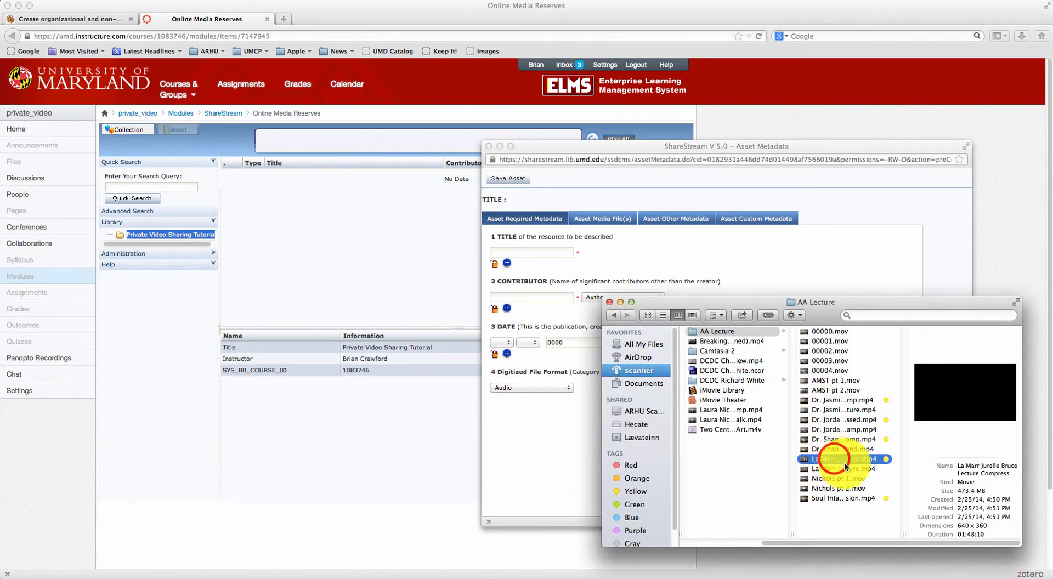
pyautogui.moveTo(901, 534); pyautogui.dragTo(906, 531)
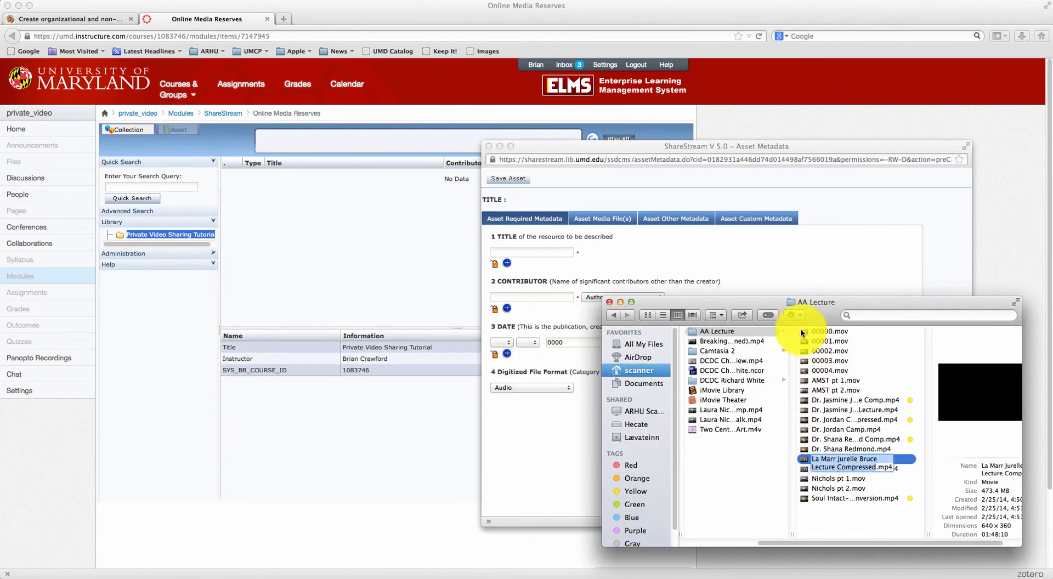
pyautogui.click(869, 480)
pyautogui.click(839, 459)
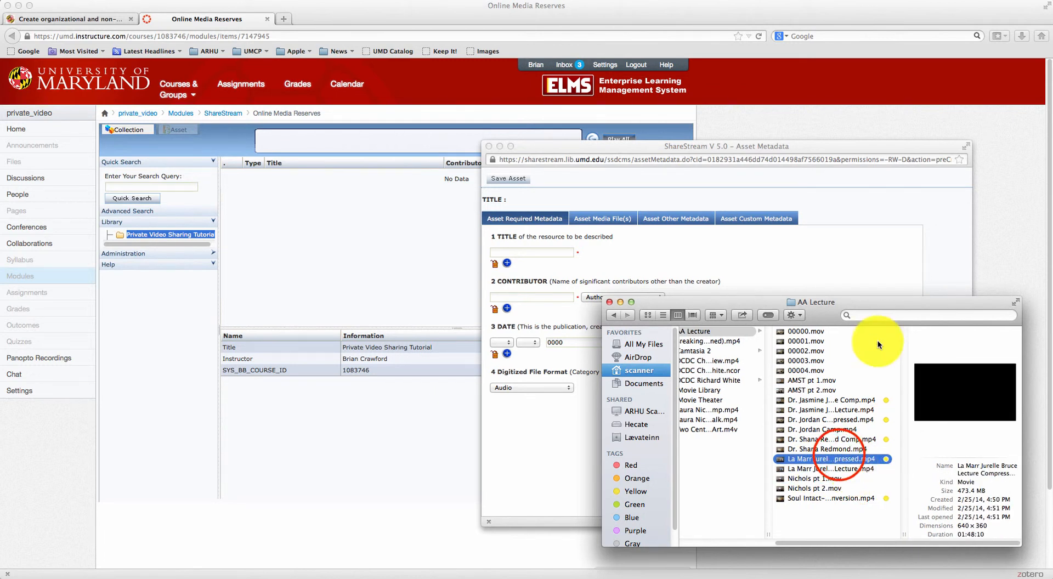
pyautogui.moveTo(904, 536); pyautogui.dragTo(930, 530)
pyautogui.moveTo(915, 527); pyautogui.dragTo(897, 528)
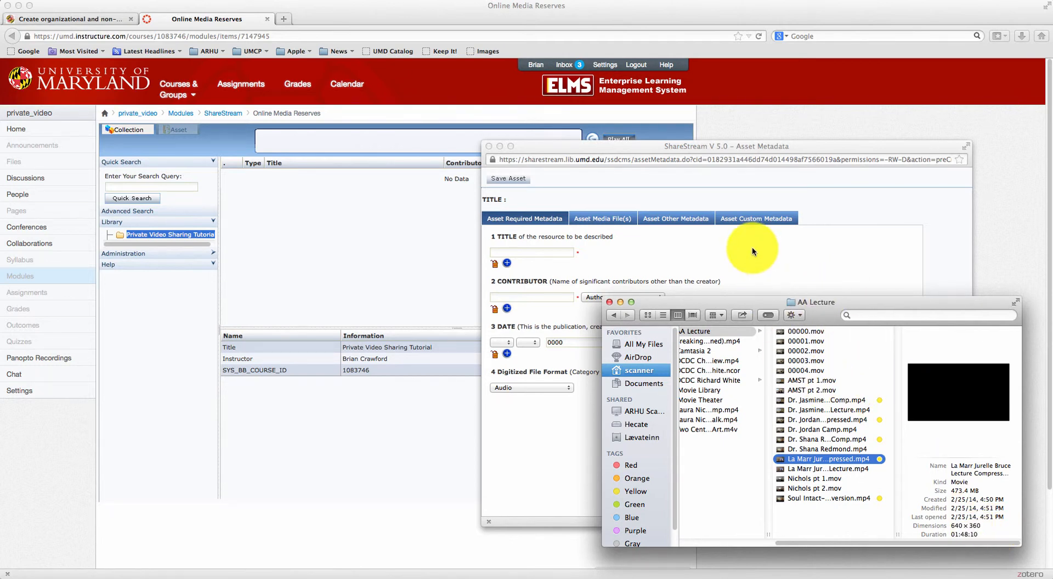
pyautogui.click(745, 260)
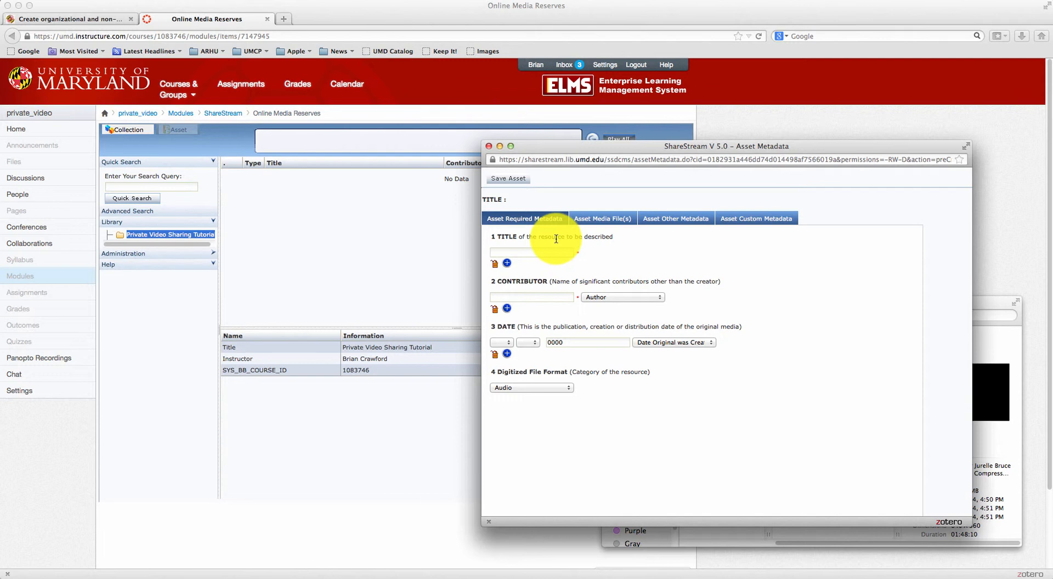
# Fill in the lecture title and the contributor's name from the suggested entries
pyautogui.write('La')
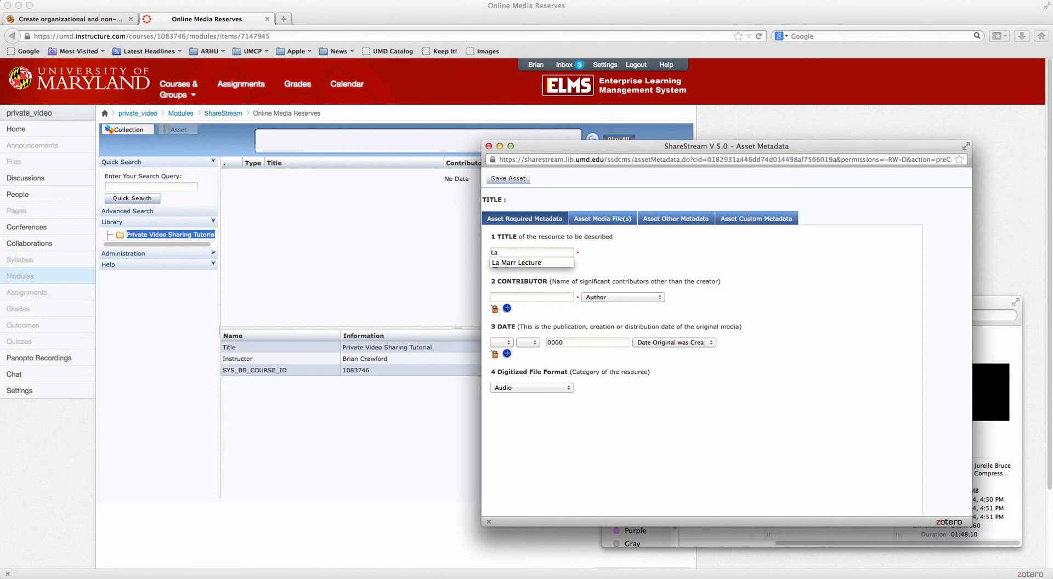
pyautogui.press('Down')
pyautogui.press('Return')
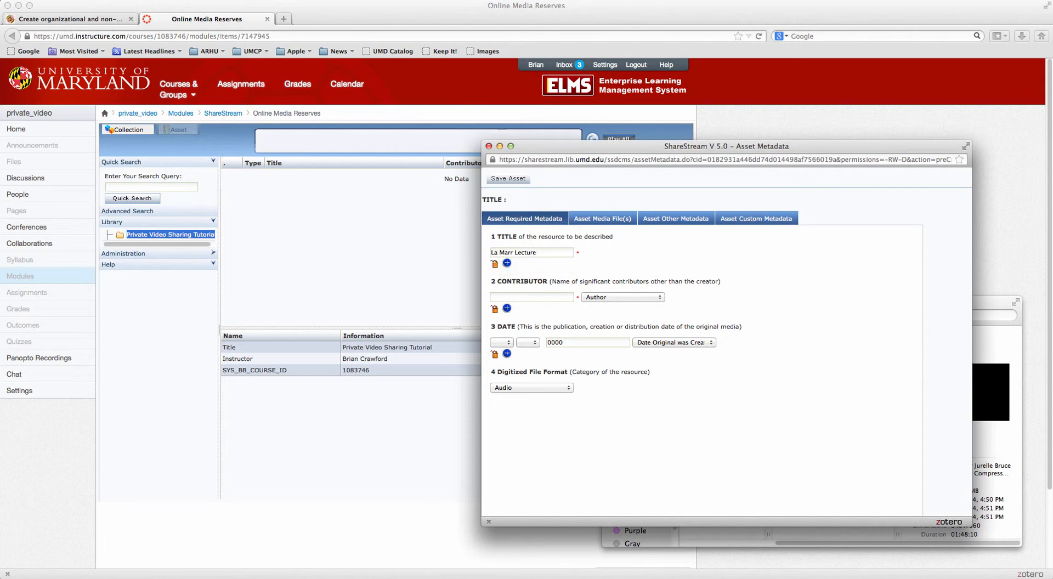
pyautogui.write('Brian')
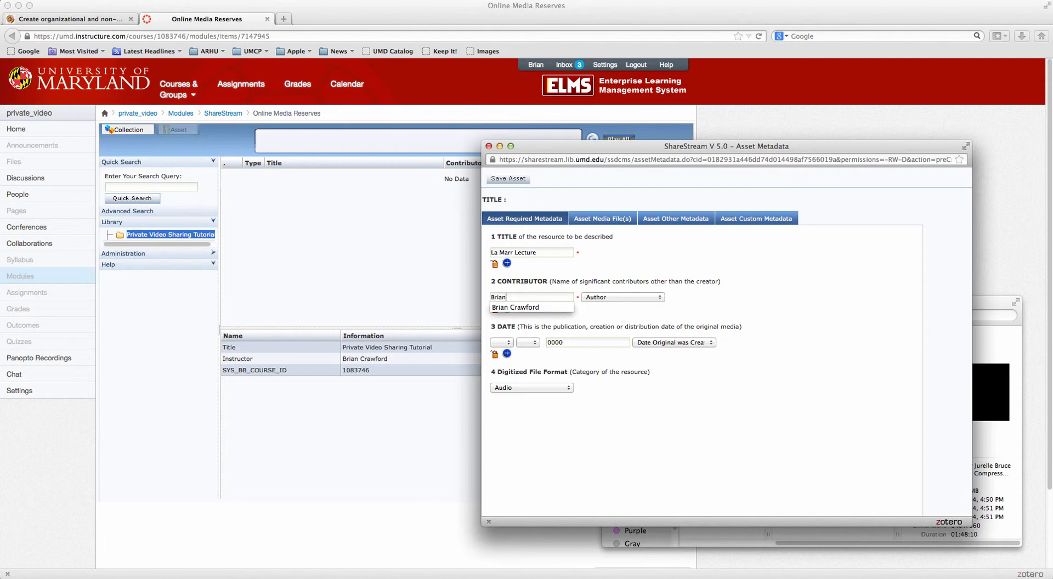
pyautogui.press('Down')
pyautogui.press('Return')
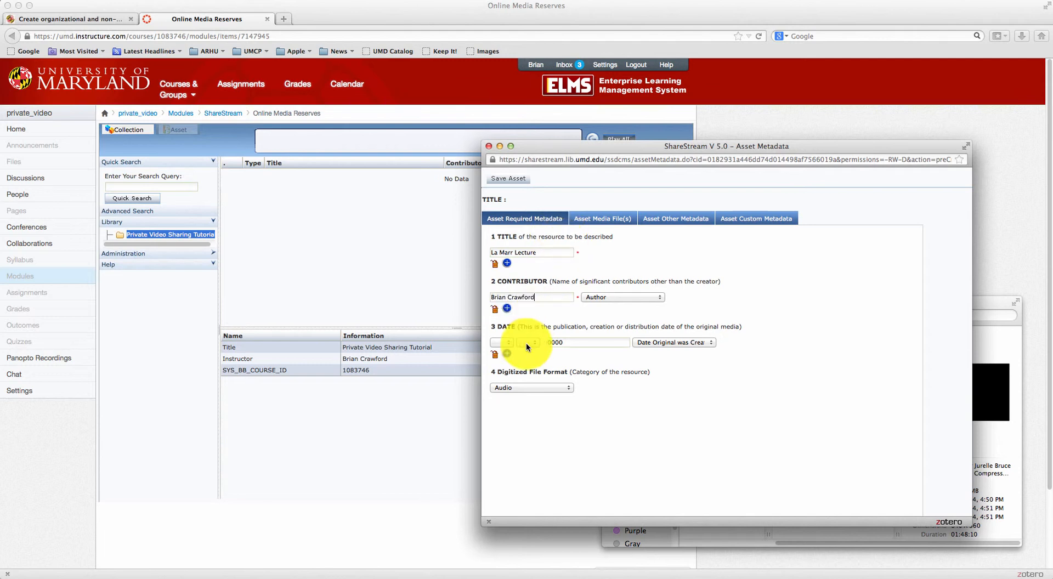
# Set the asset date to February 25, 2014
pyautogui.click(500, 343)
pyautogui.click(499, 338)
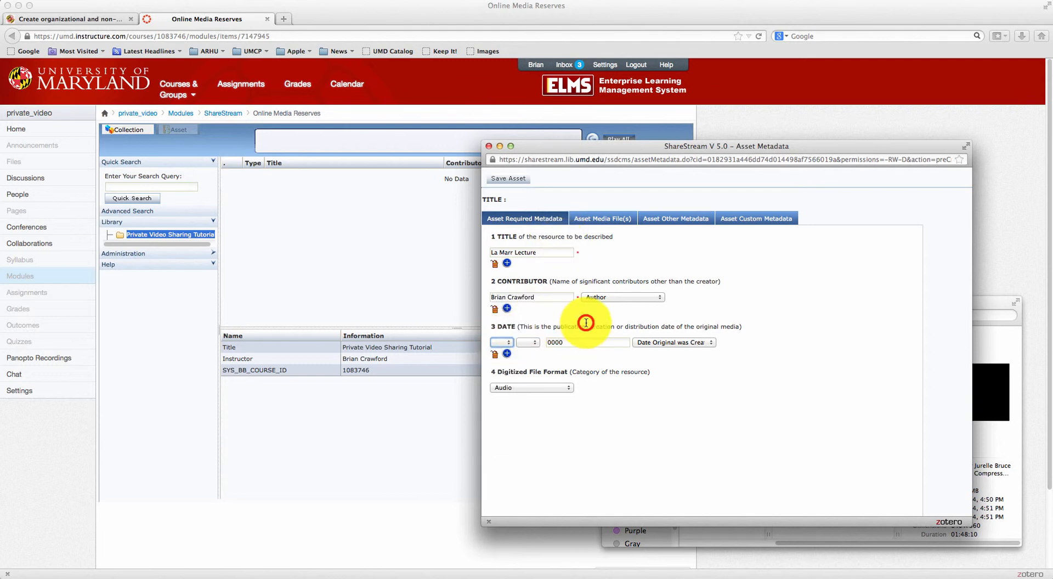
pyautogui.click(990, 303)
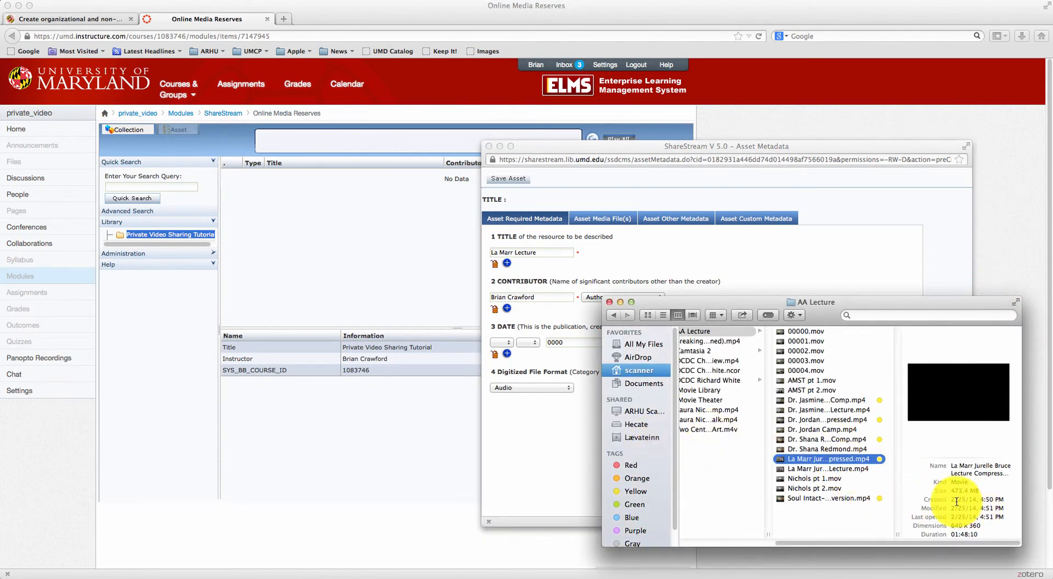
pyautogui.click(548, 444)
pyautogui.click(502, 341)
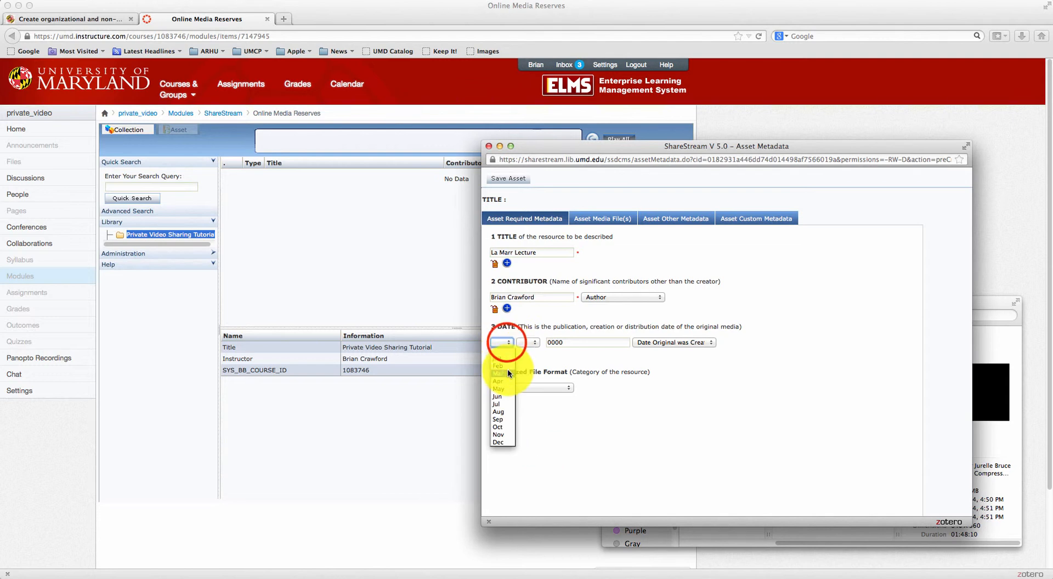
pyautogui.click(505, 365)
pyautogui.click(528, 342)
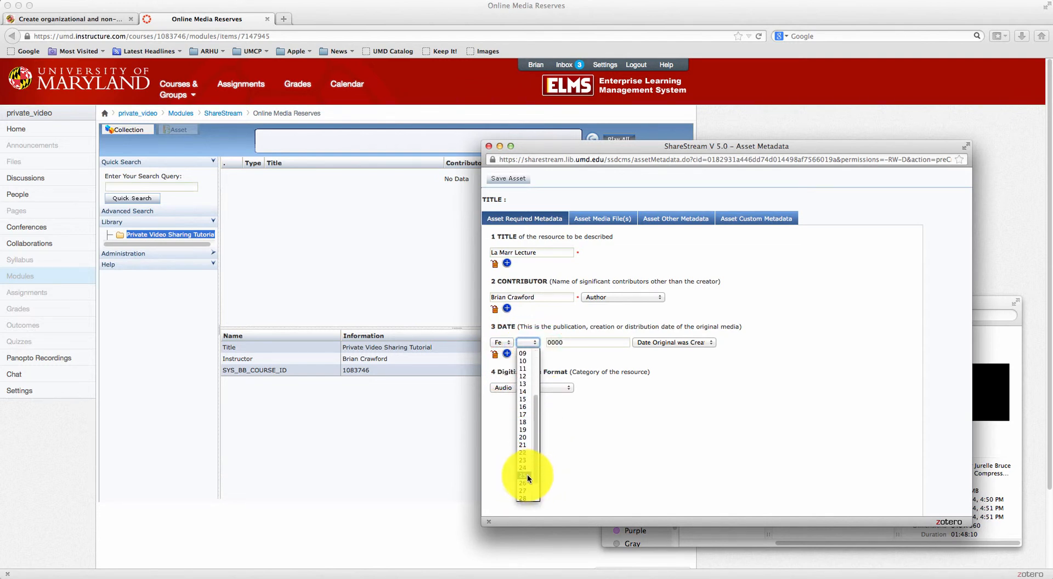
pyautogui.click(528, 474)
pyautogui.doubleClick(573, 342)
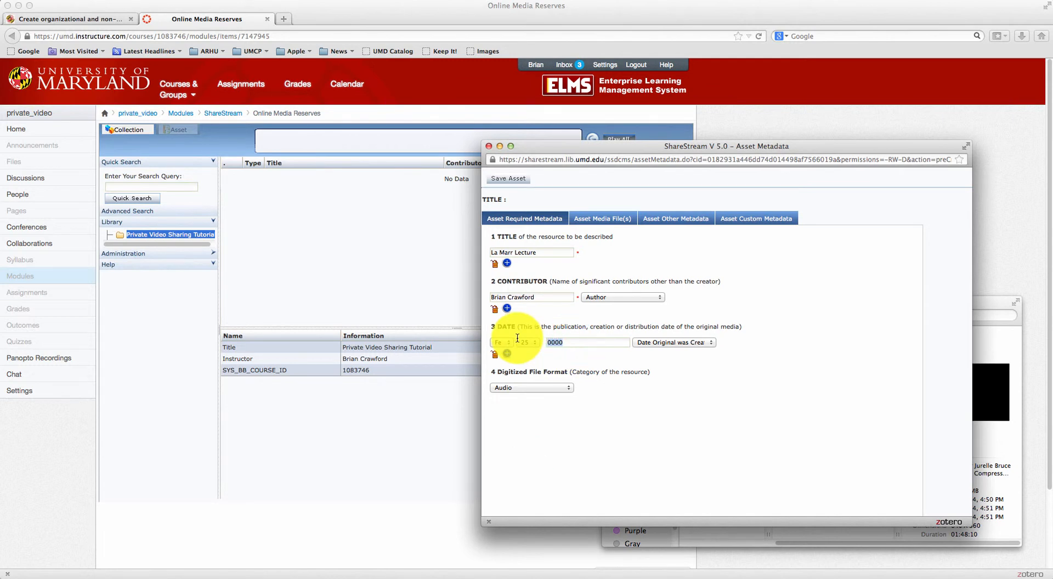
pyautogui.write('2014')
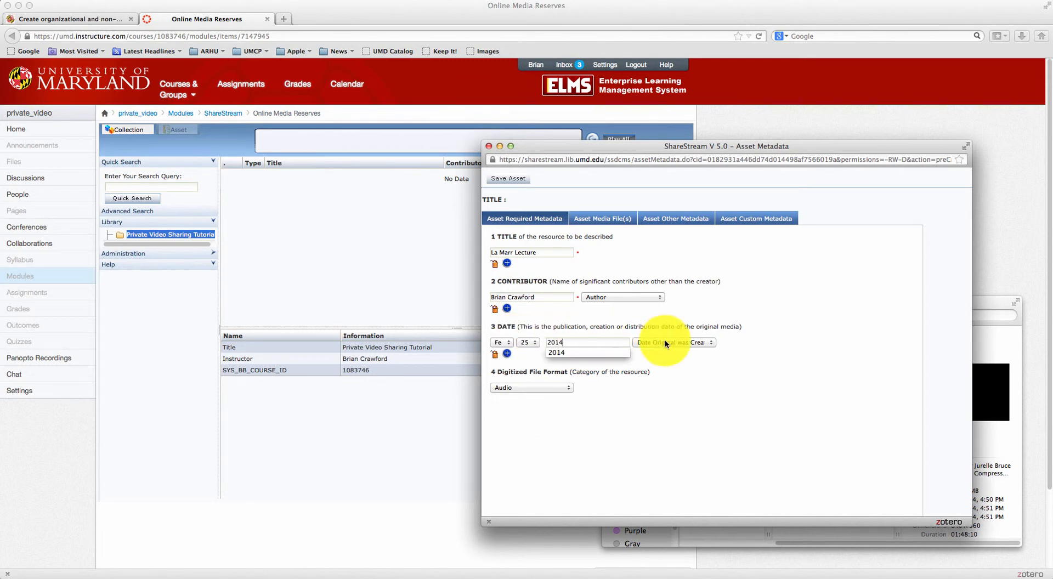
# Keep the date type as creation date and set the digitized file format to Video
pyautogui.click(670, 339)
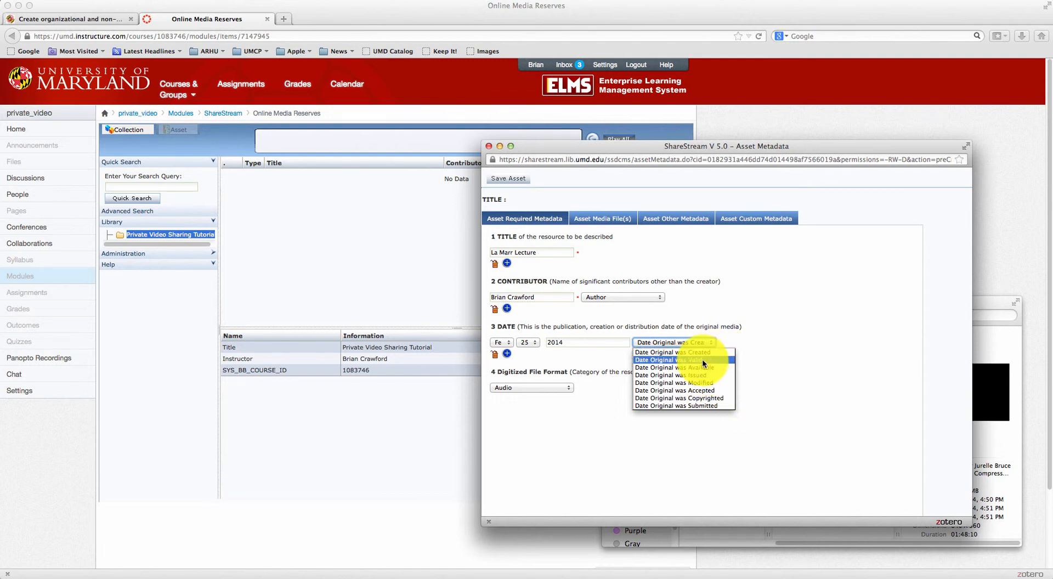
pyautogui.click(725, 353)
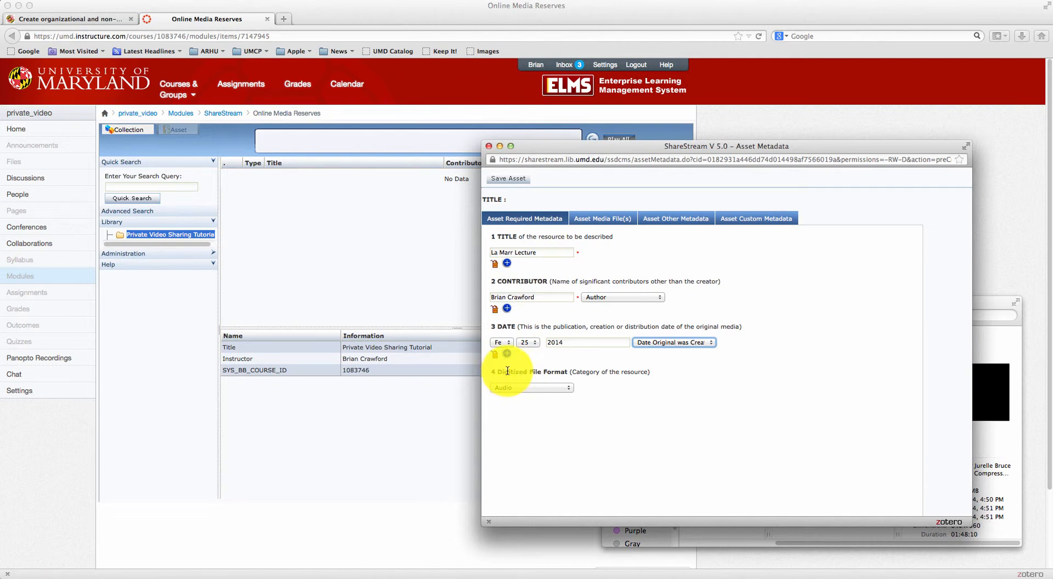
pyautogui.click(570, 389)
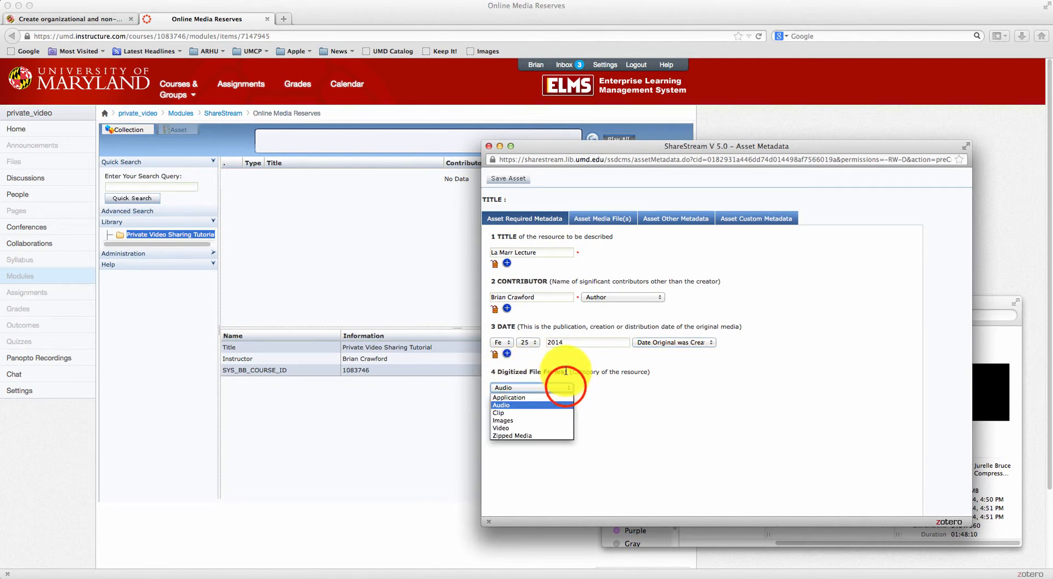
pyautogui.click(537, 428)
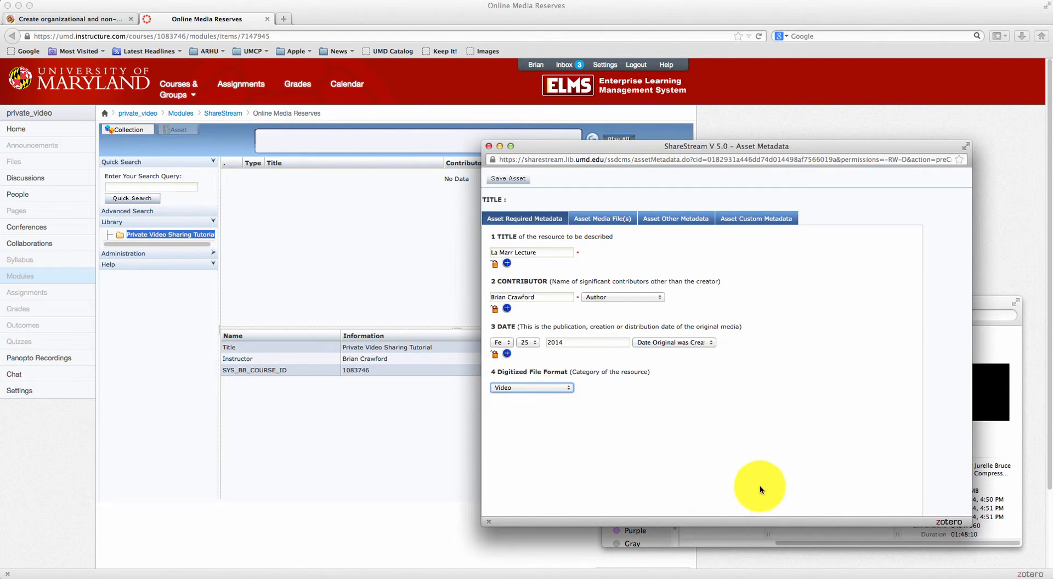
# Pick the compressed lecture MP4 as the streamable upload file
pyautogui.click(584, 223)
pyautogui.moveTo(626, 146); pyautogui.dragTo(613, 171)
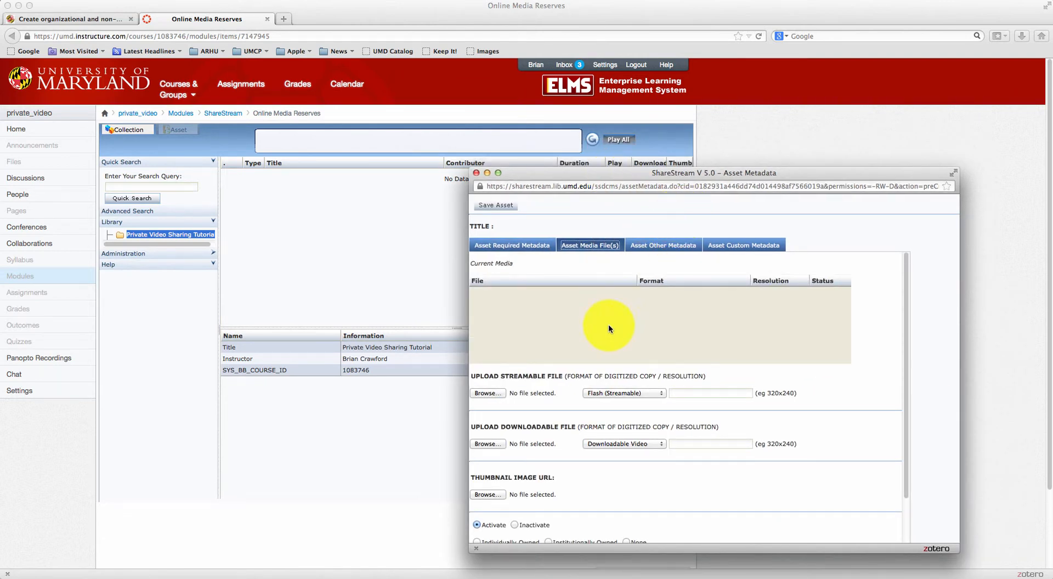
pyautogui.click(483, 391)
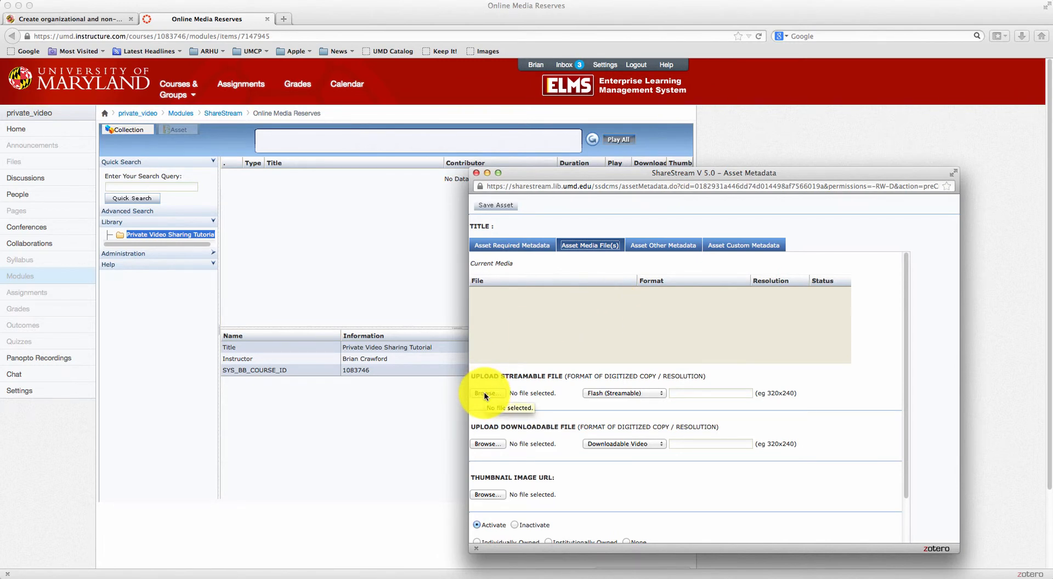
pyautogui.moveTo(719, 127); pyautogui.dragTo(684, 119)
pyautogui.moveTo(838, 323); pyautogui.dragTo(888, 324)
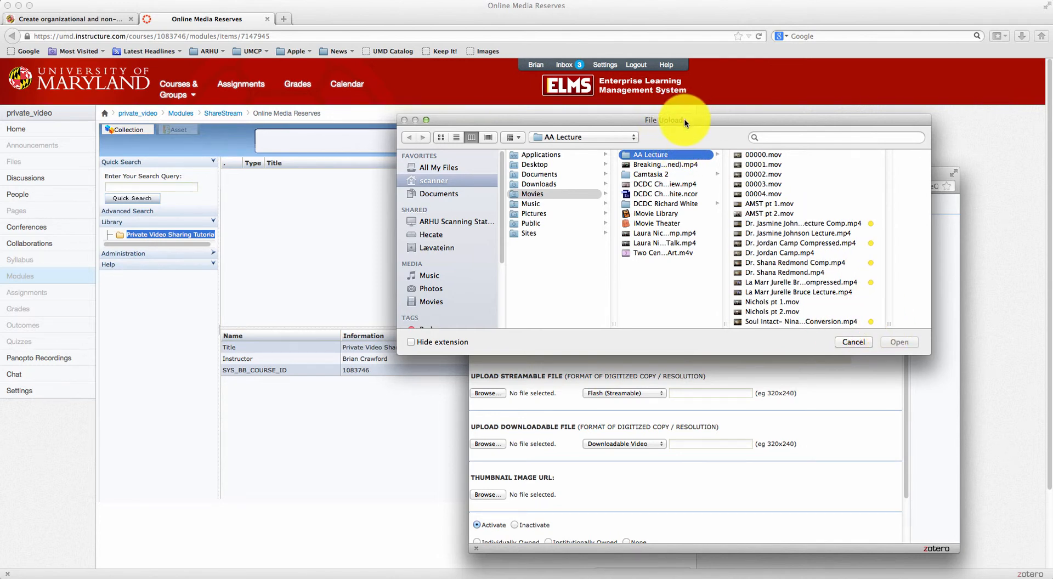
pyautogui.moveTo(684, 118); pyautogui.dragTo(671, 112)
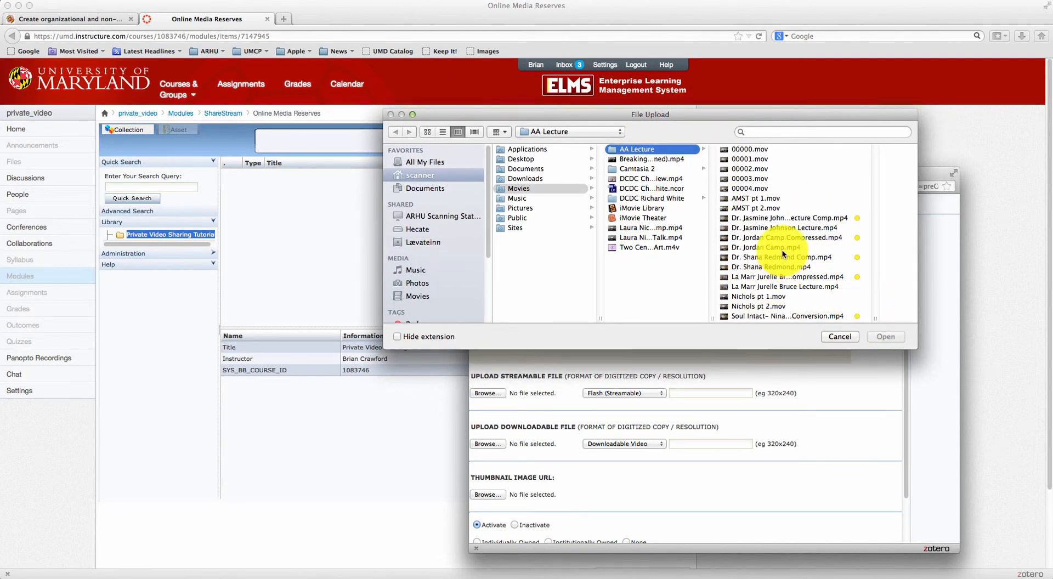
pyautogui.click(789, 276)
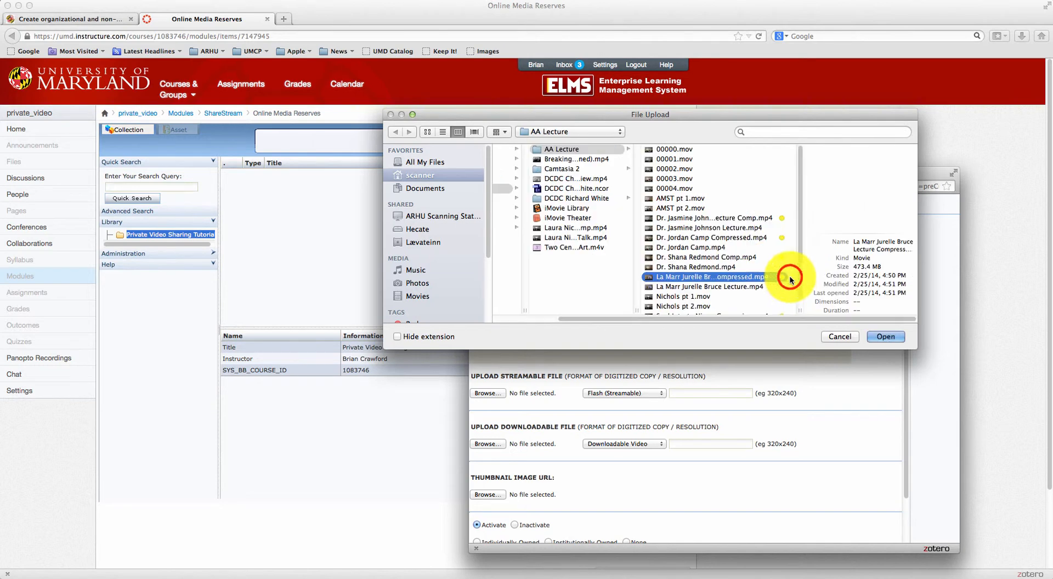
pyautogui.click(883, 339)
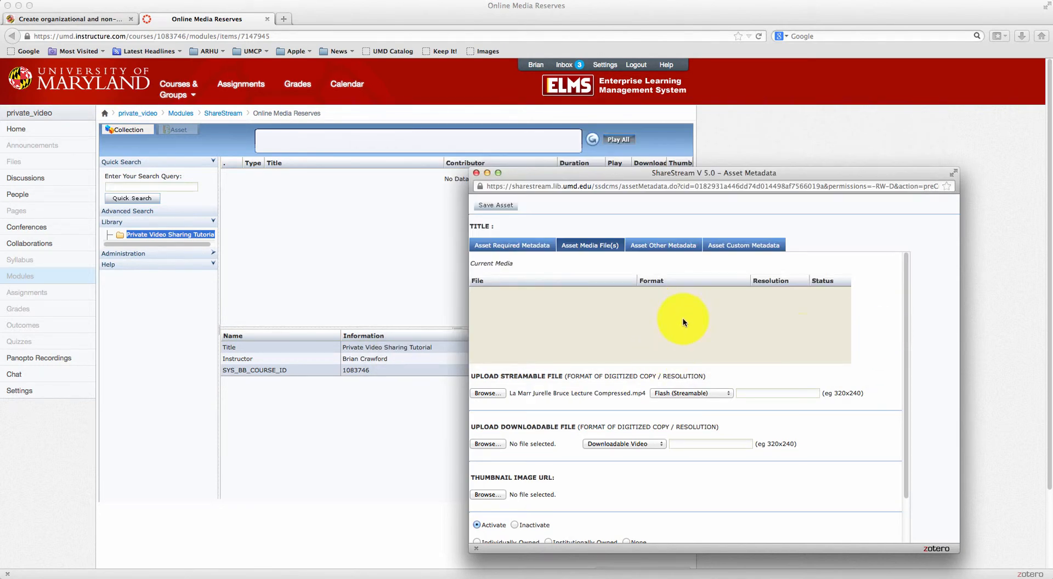
# Set the streamable upload format to MPEG-H264
pyautogui.click(703, 394)
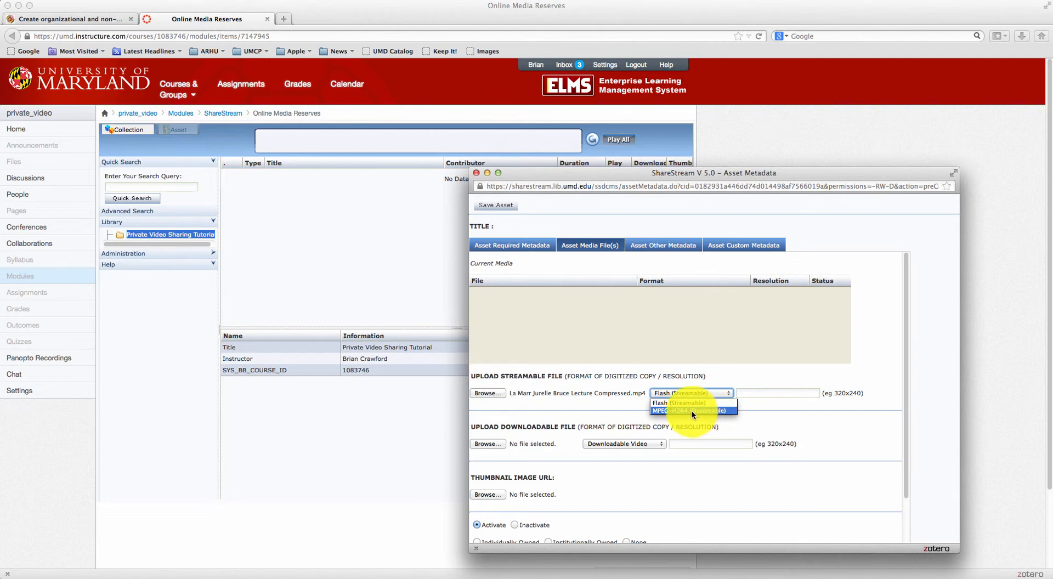
pyautogui.click(693, 411)
pyautogui.click(698, 389)
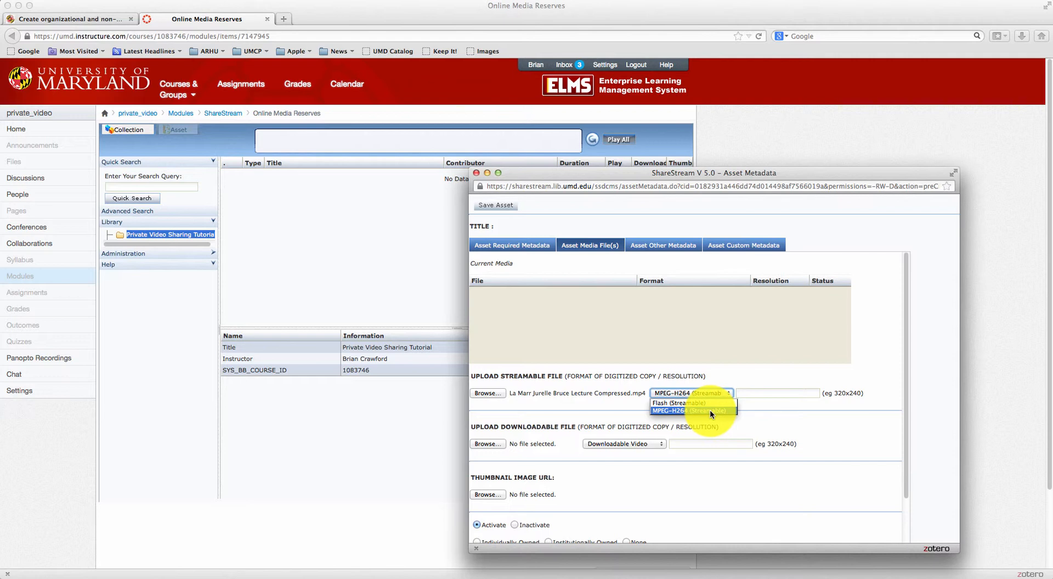
# Keep MPEG-H264 (Streamable), mark the asset Institutionally Owned and Streamable, and save it
pyautogui.click(710, 410)
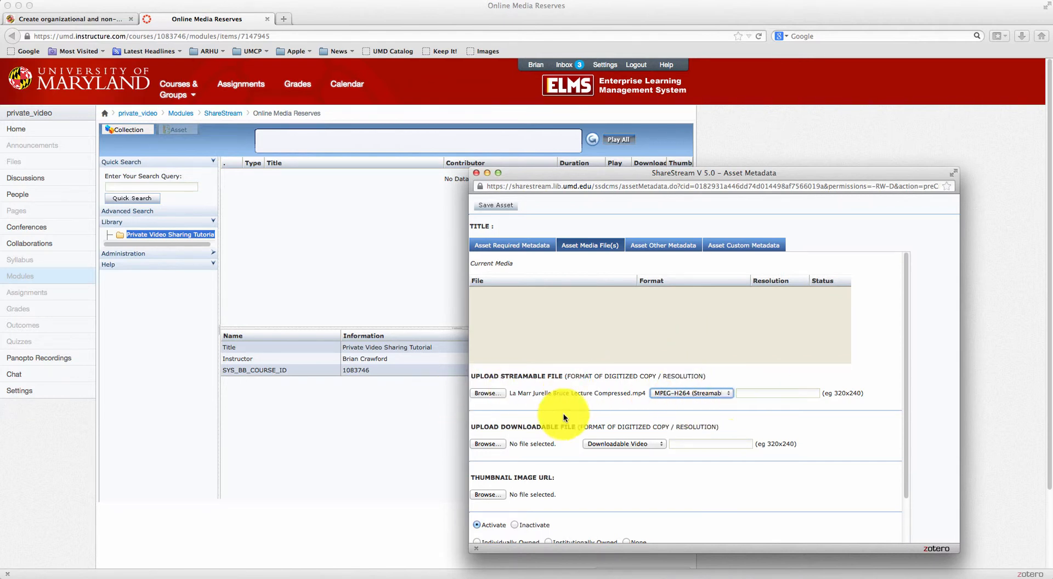
pyautogui.moveTo(902, 449); pyautogui.dragTo(909, 512)
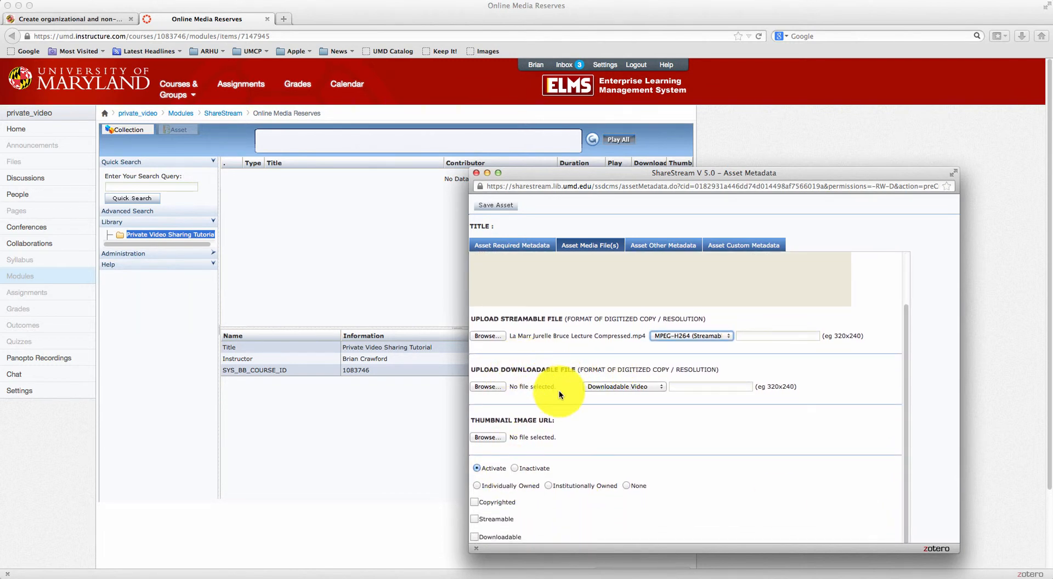
pyautogui.moveTo(501, 368); pyautogui.dragTo(572, 370)
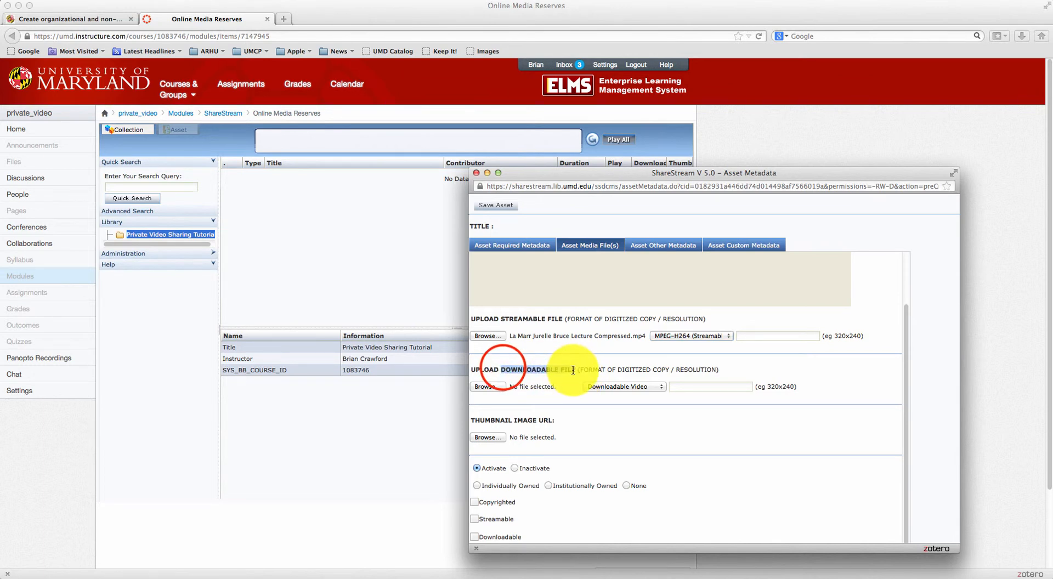
pyautogui.click(577, 370)
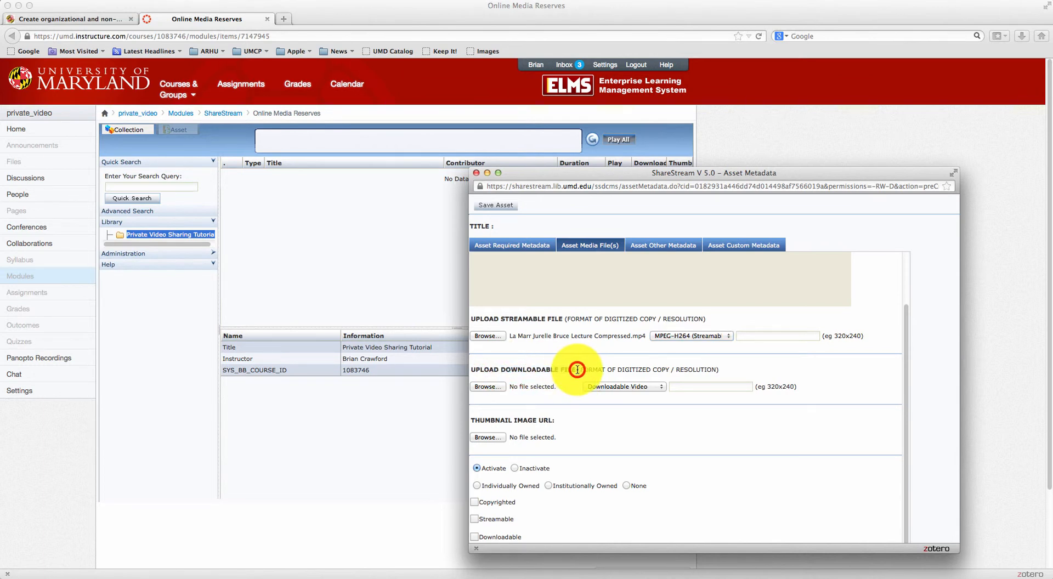
pyautogui.click(479, 418)
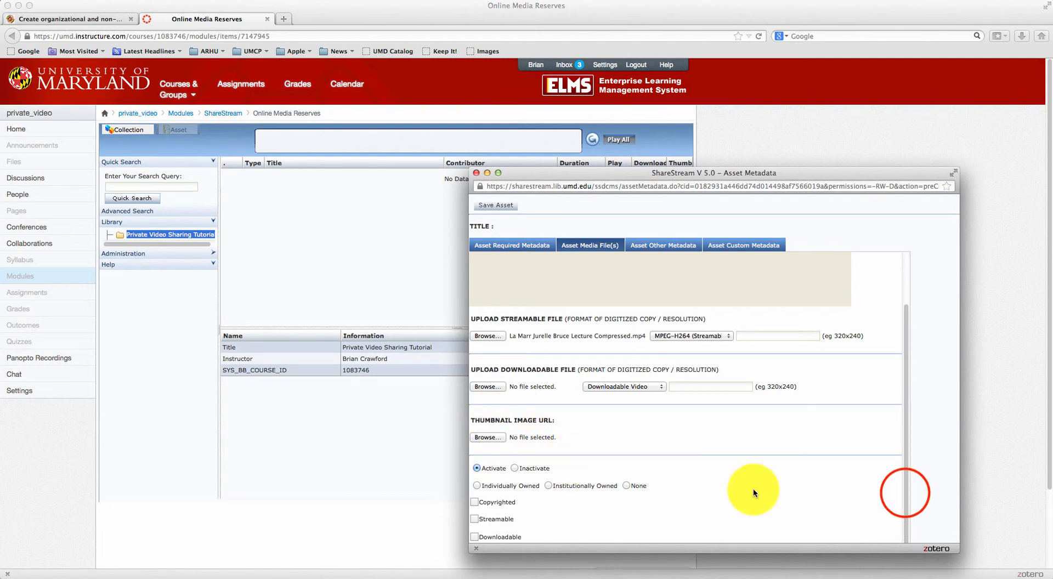
pyautogui.click(476, 485)
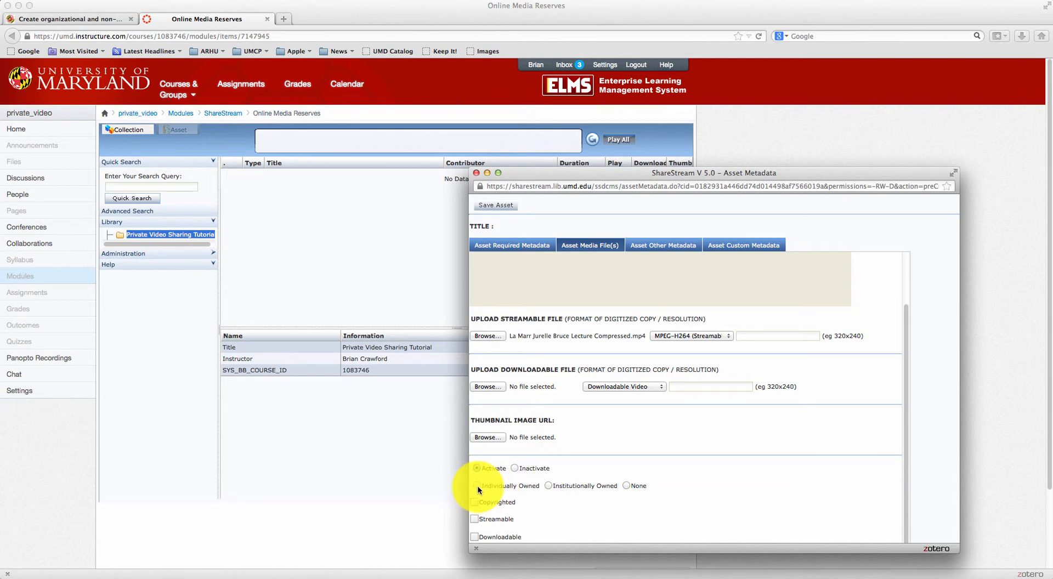
pyautogui.click(548, 486)
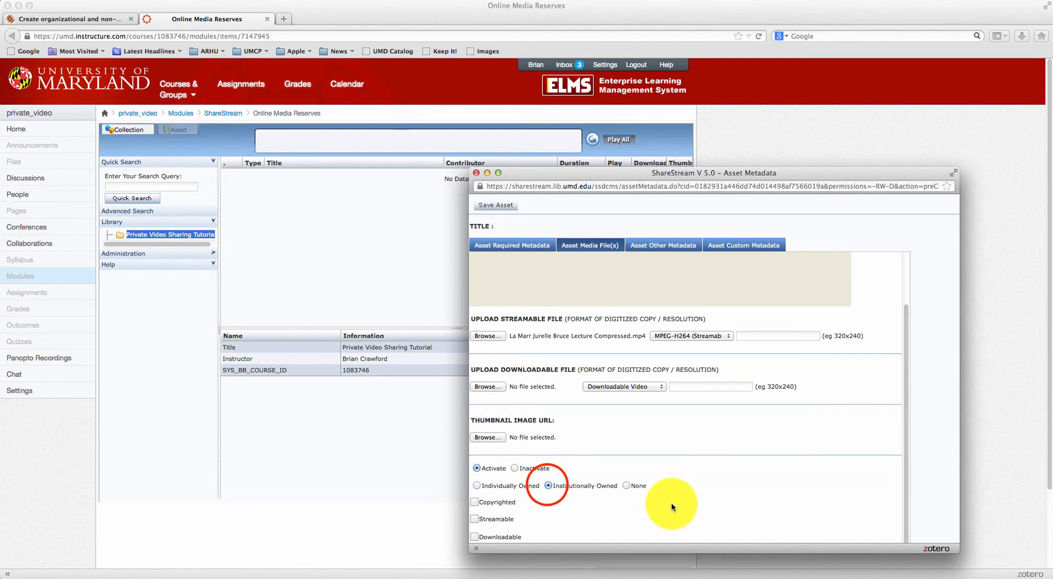
pyautogui.click(475, 519)
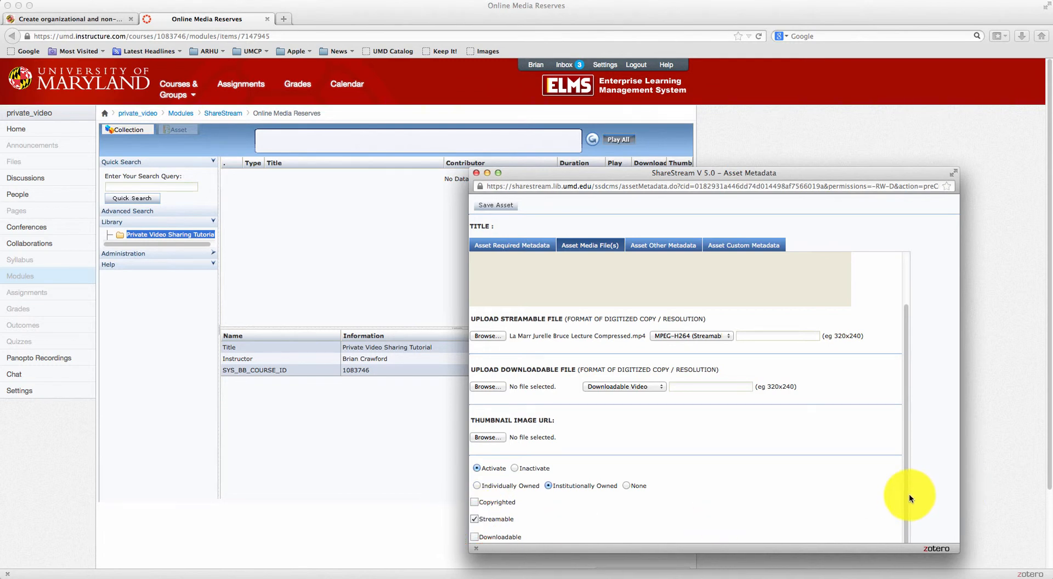
pyautogui.moveTo(879, 553); pyautogui.dragTo(878, 574)
pyautogui.moveTo(905, 465); pyautogui.dragTo(903, 417)
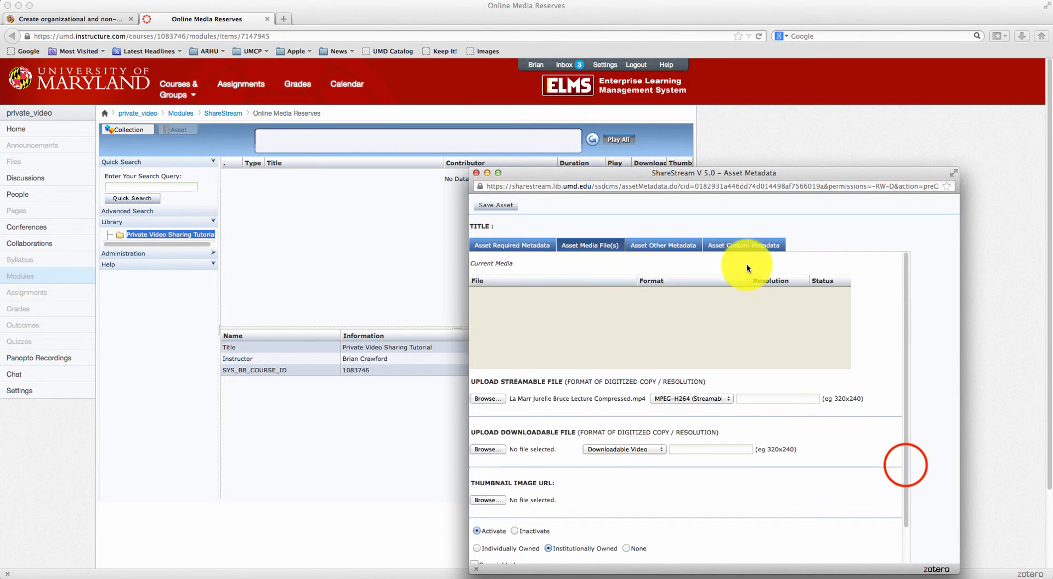
pyautogui.click(503, 209)
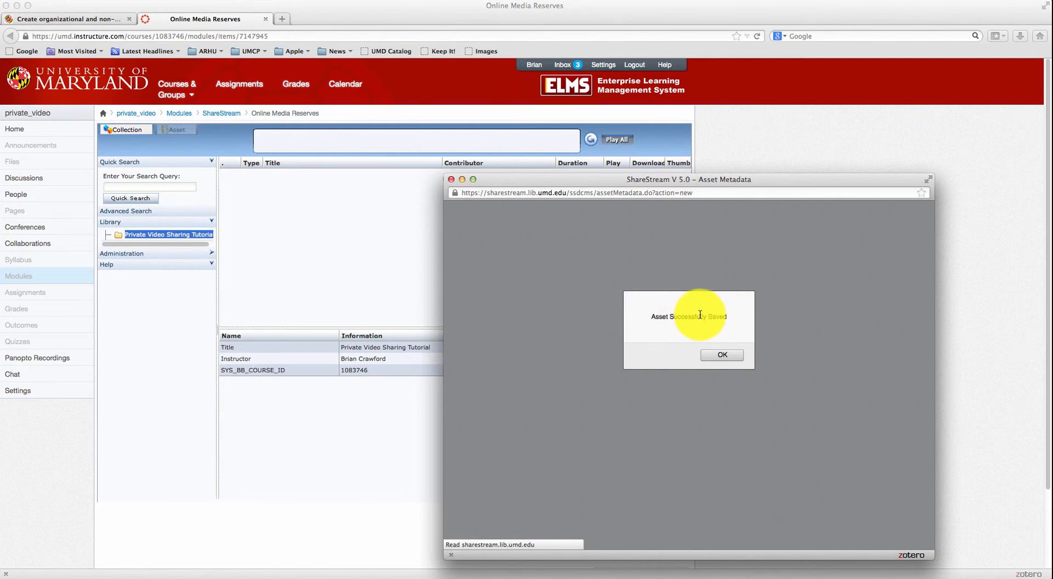
# Dismiss the save message and start playing the La Marr Lecture from the media reserves list
pyautogui.click(723, 355)
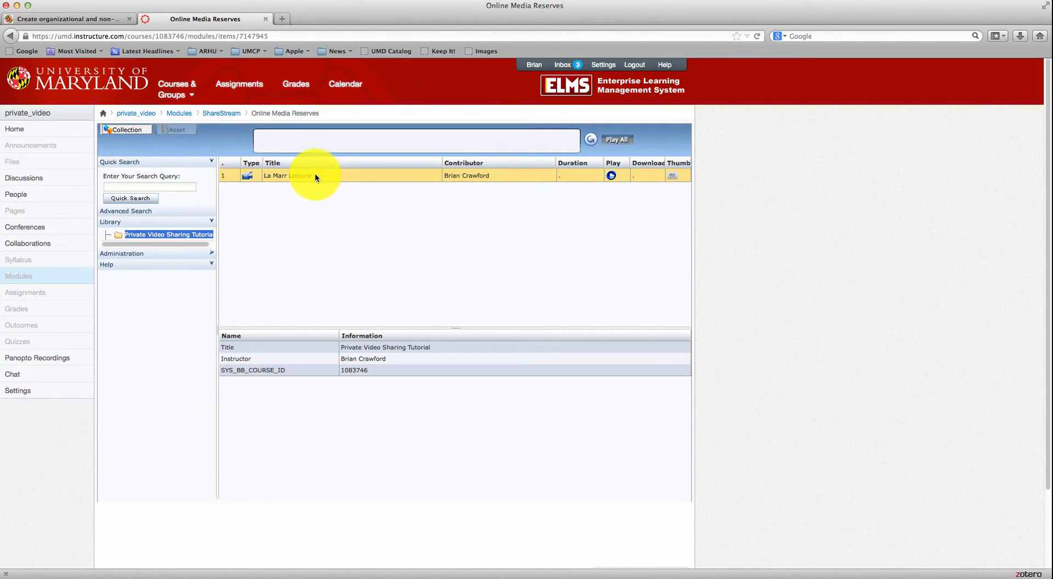
pyautogui.click(611, 176)
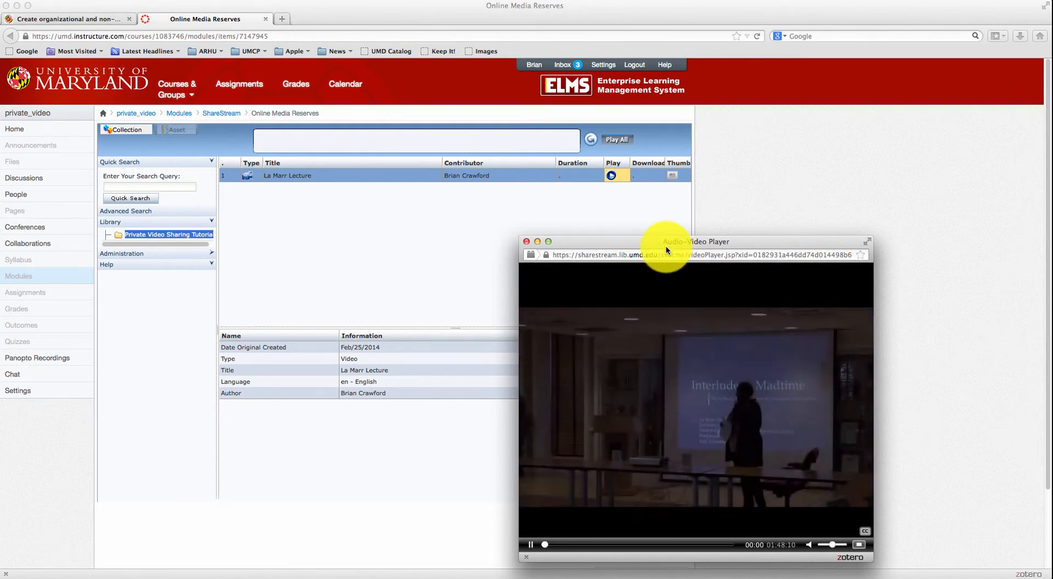
pyautogui.moveTo(666, 246); pyautogui.dragTo(664, 215)
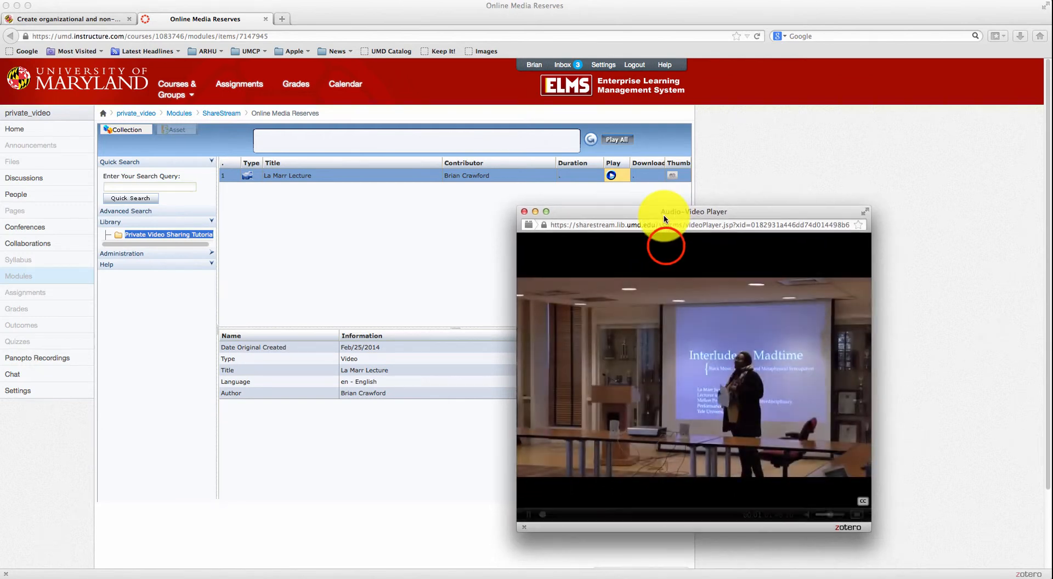
# Pause and close the lecture player, then return to the Course Modules page
pyautogui.click(528, 514)
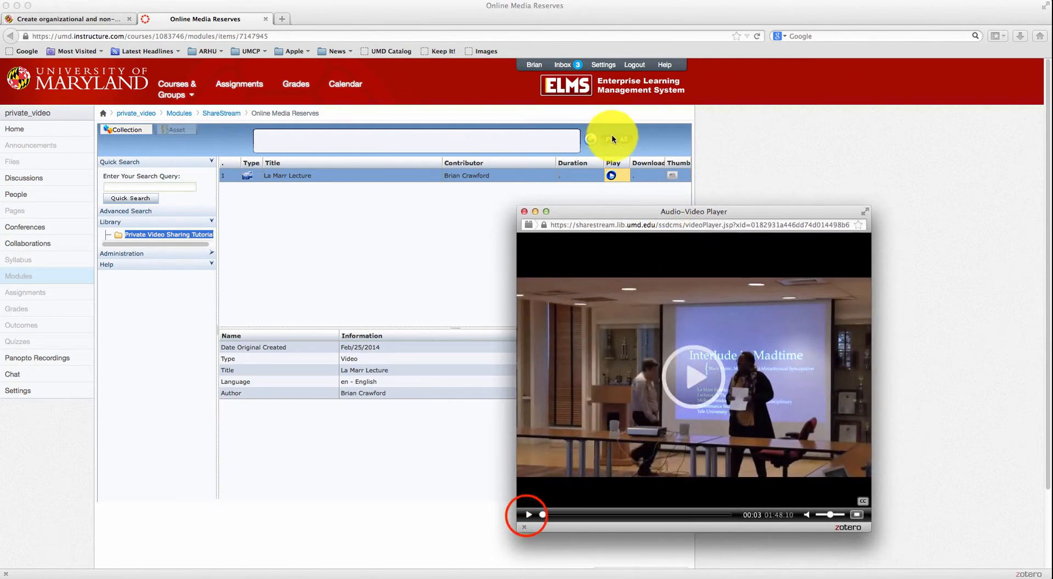
pyautogui.click(524, 211)
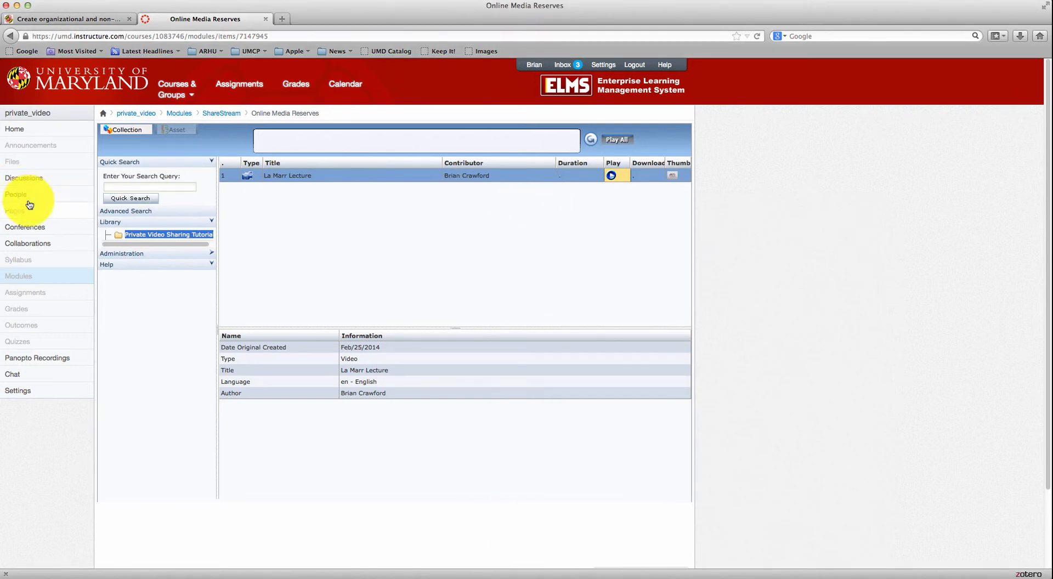
pyautogui.click(33, 281)
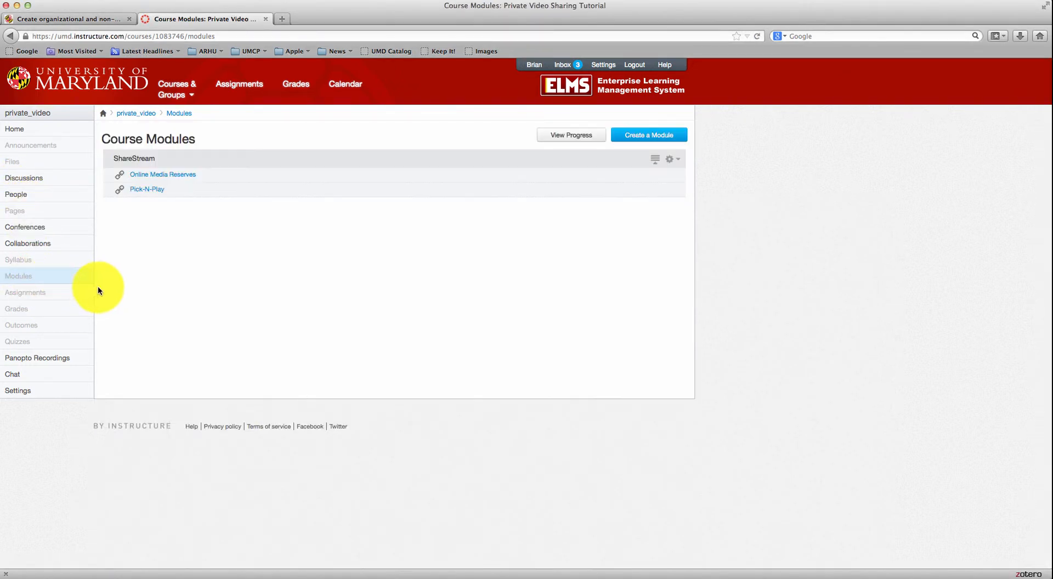
# Open Pick-N-Play, preview and pause the La Marr Lecture, and view its Add Comments tab
pyautogui.click(150, 192)
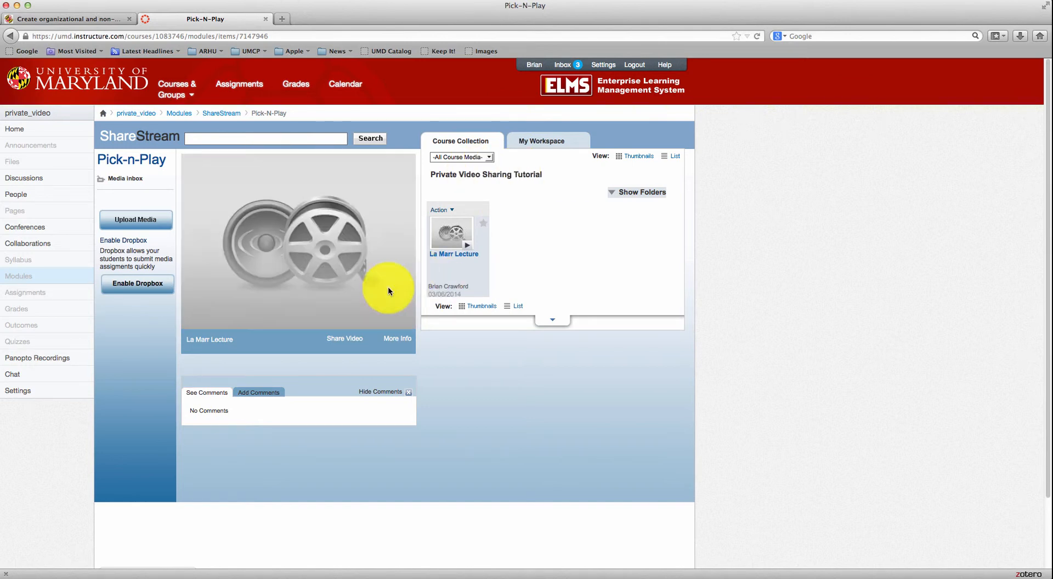
pyautogui.click(467, 246)
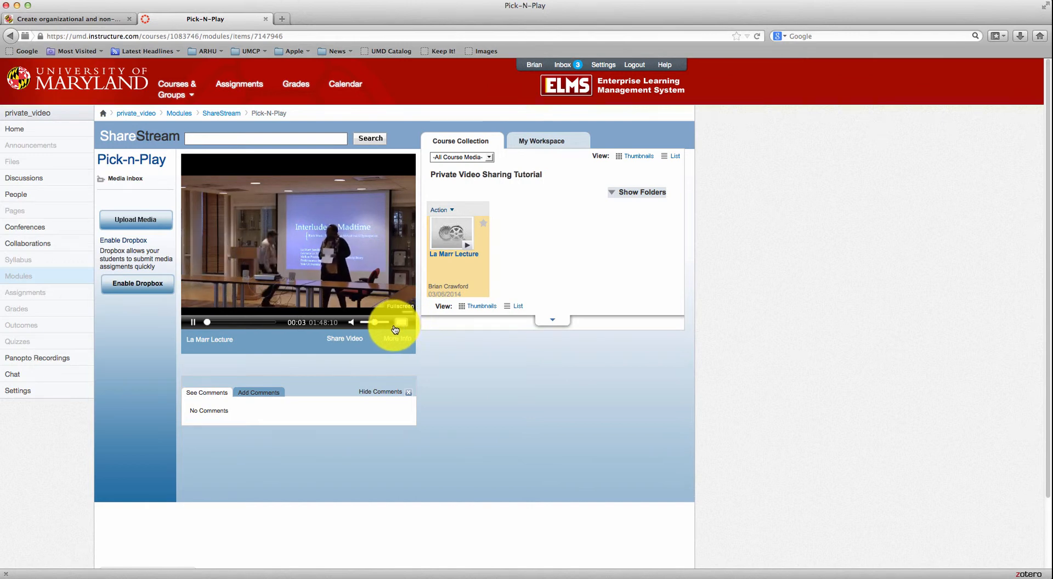
pyautogui.click(197, 324)
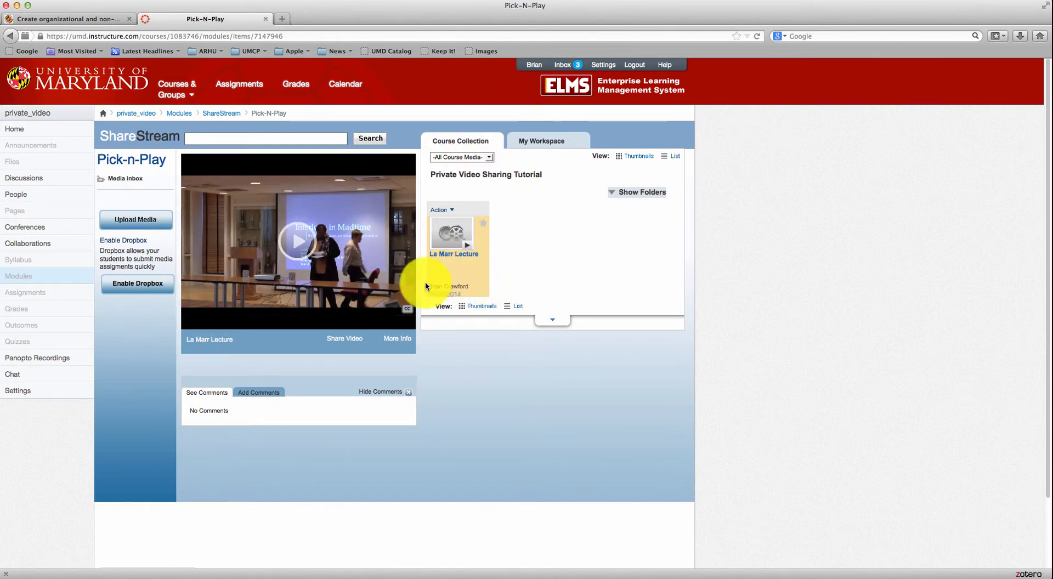
pyautogui.click(261, 395)
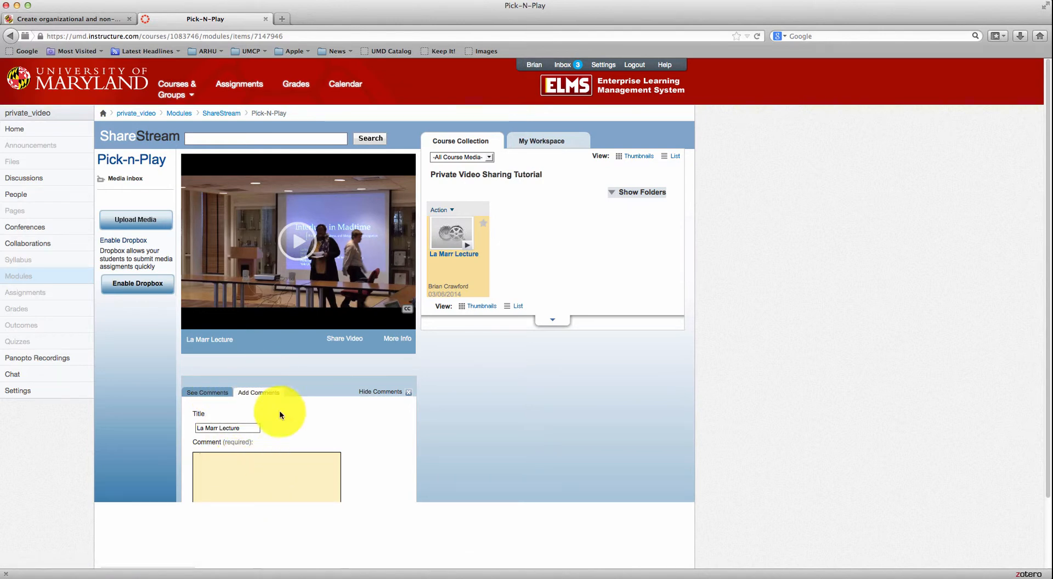
pyautogui.moveTo(252, 221)
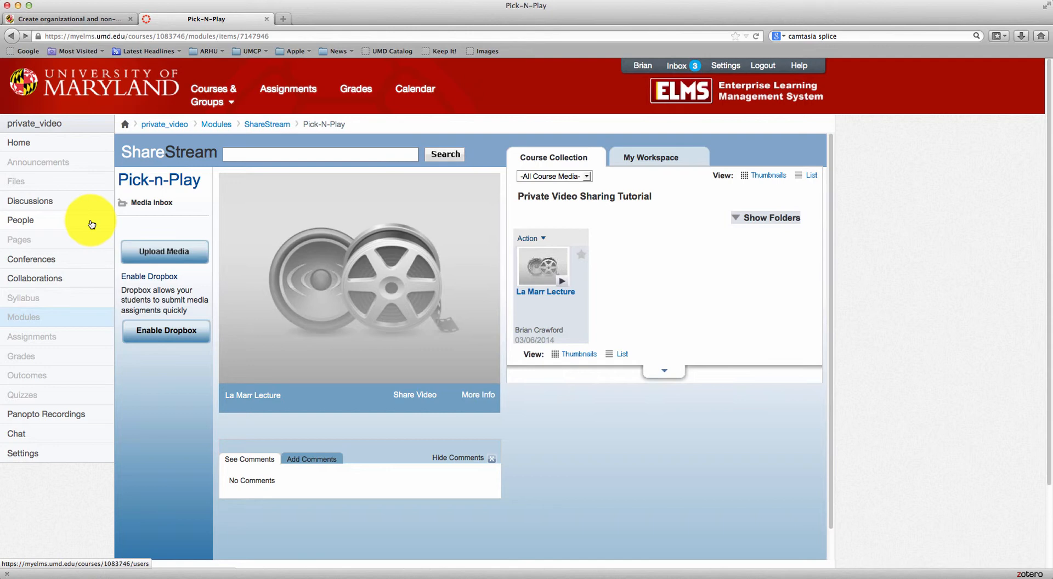
# Enroll a student in People using their e-mail address, then go back to Course Modules
pyautogui.click(91, 223)
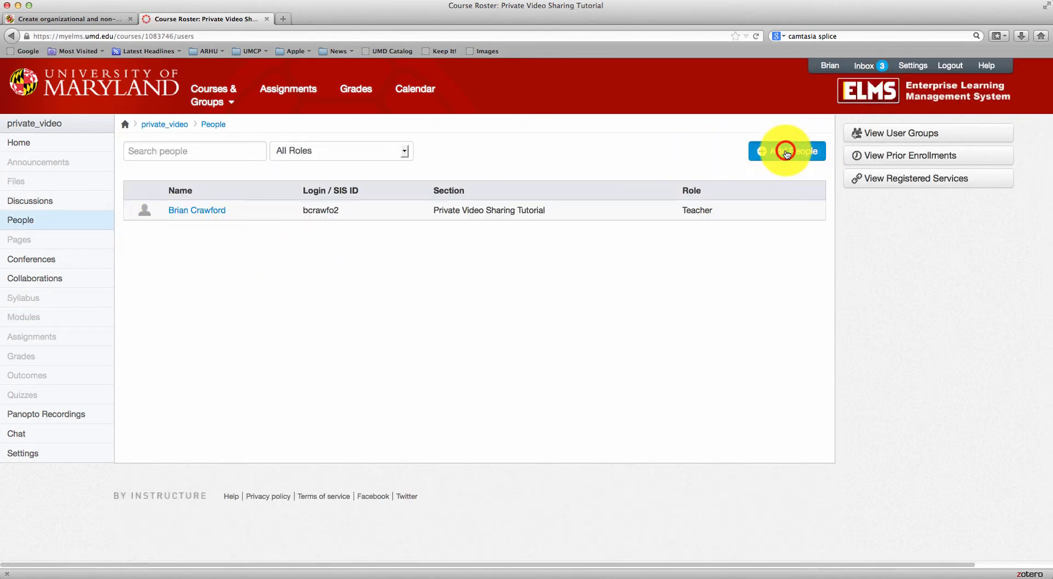
pyautogui.click(787, 154)
pyautogui.click(565, 247)
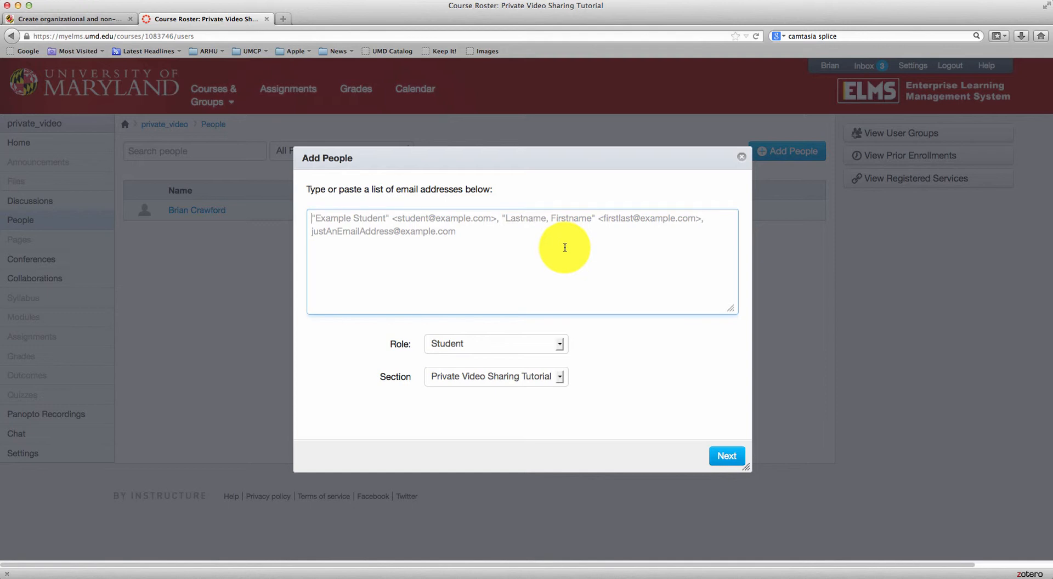
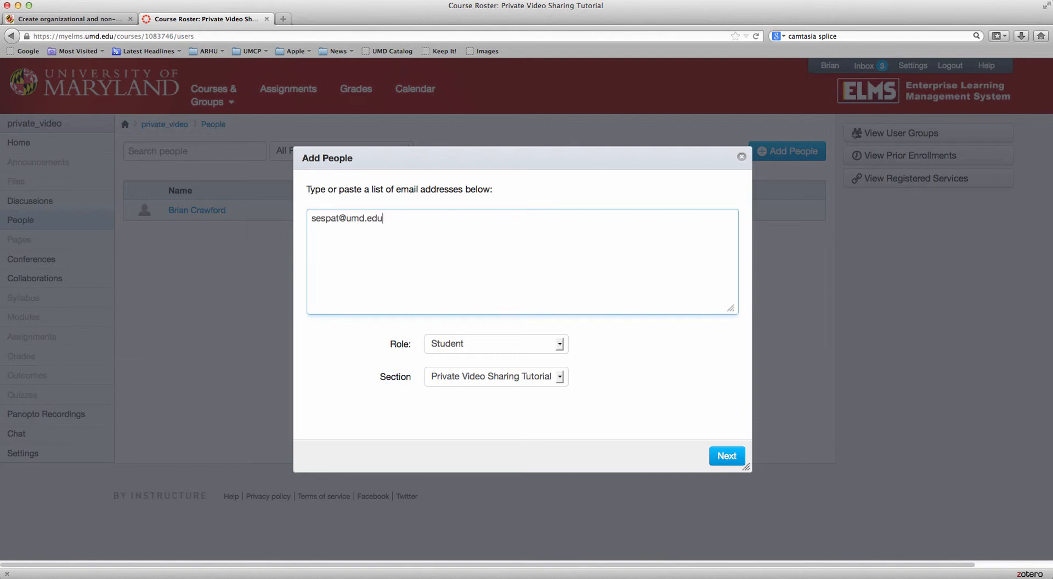
pyautogui.click(735, 456)
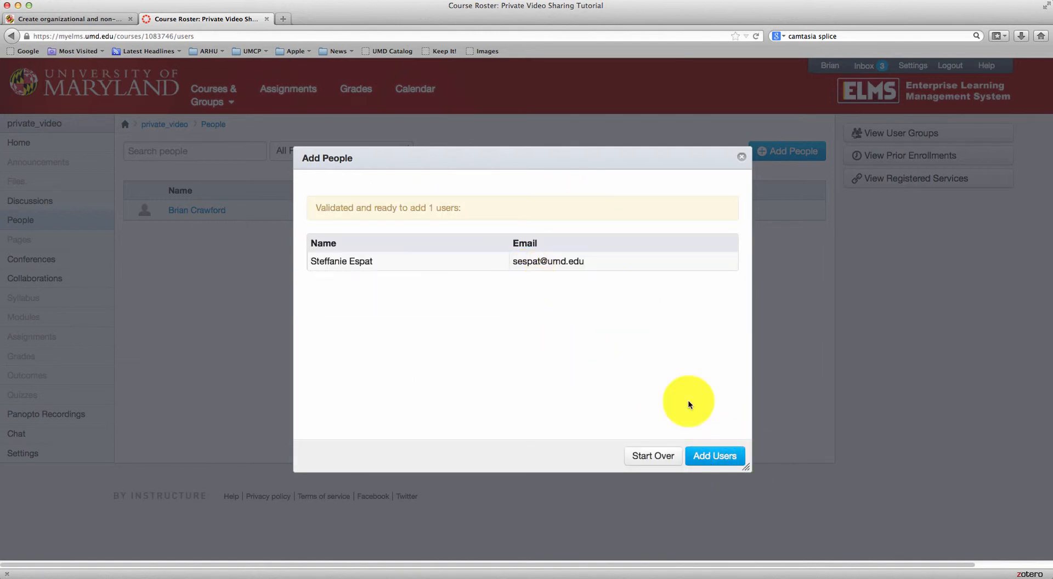
pyautogui.click(713, 458)
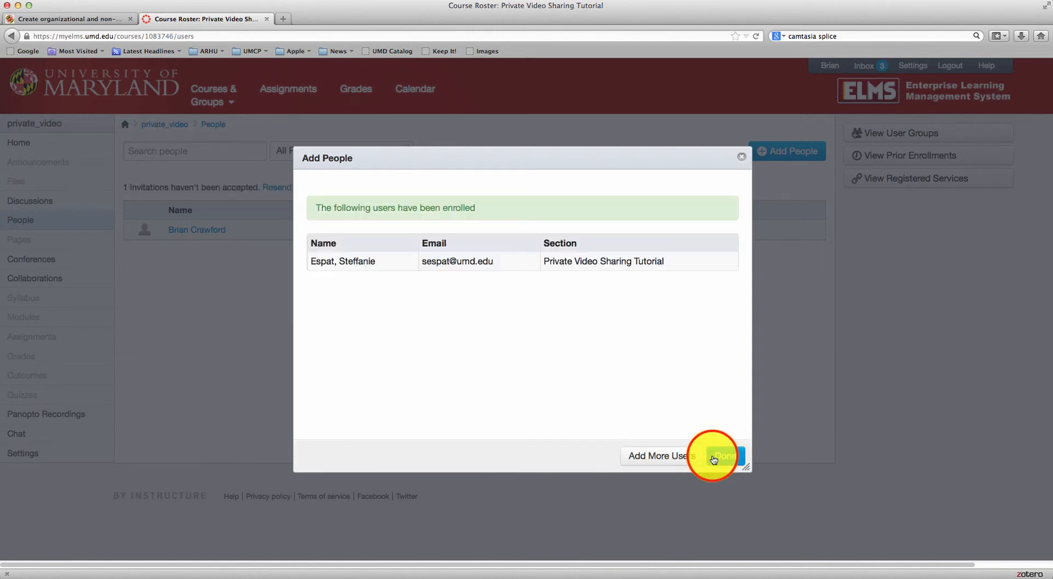
pyautogui.click(740, 159)
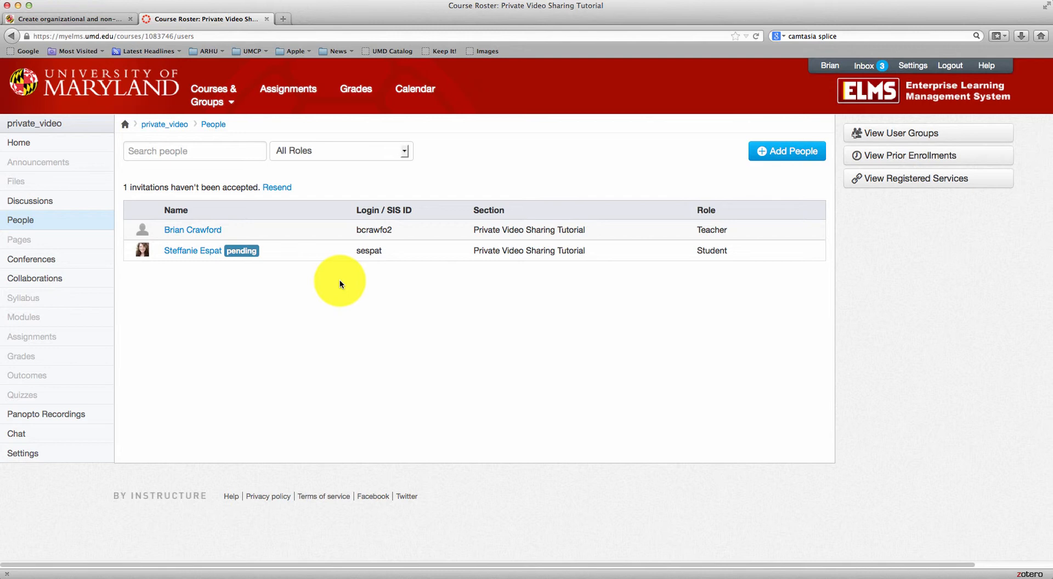
pyautogui.click(81, 322)
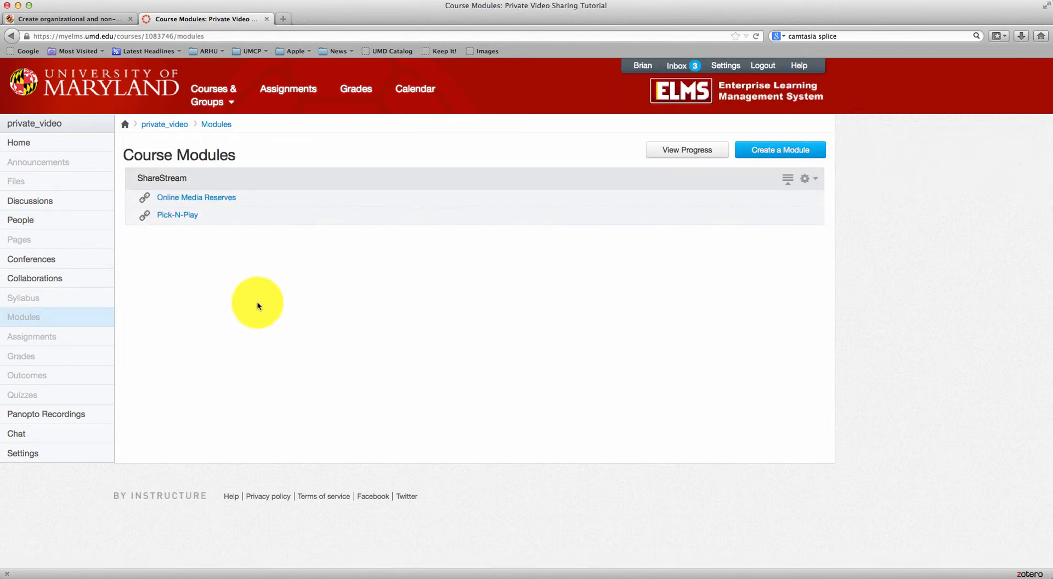
# Open Pick-N-Play and review the two lecture thumbnails in the Course Collection
pyautogui.click(192, 214)
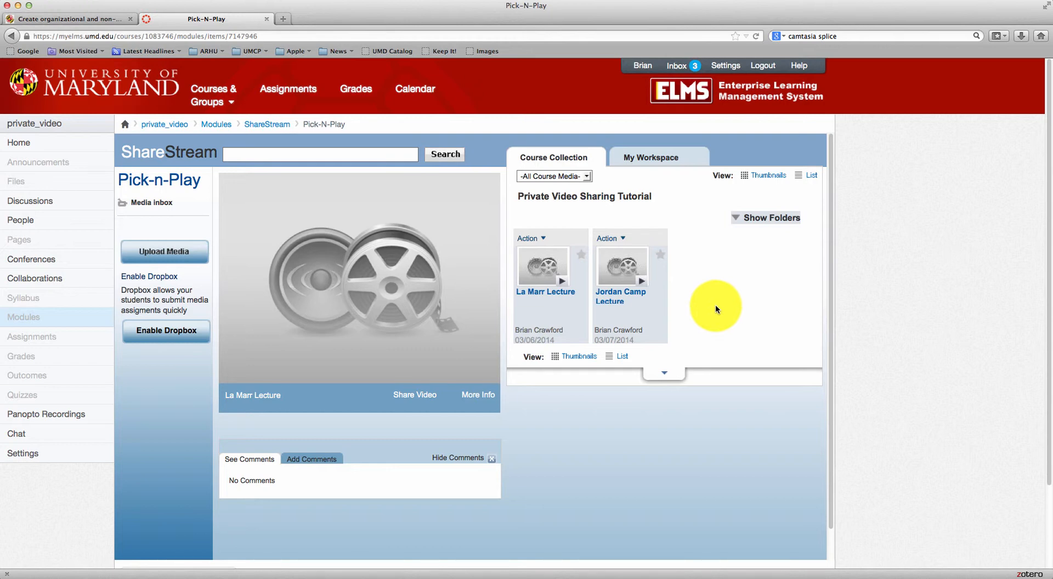
pyautogui.moveTo(445, 303)
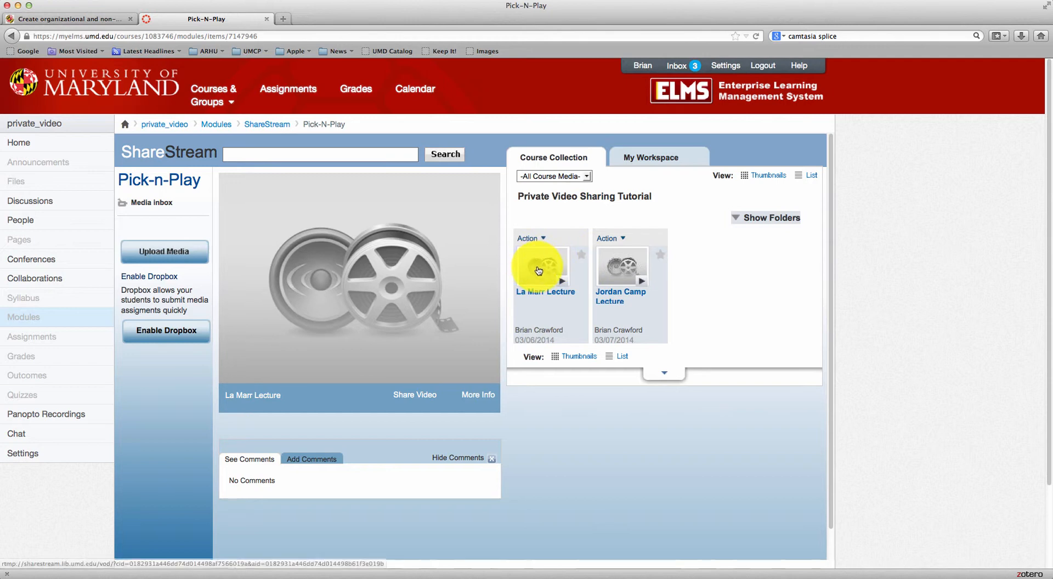